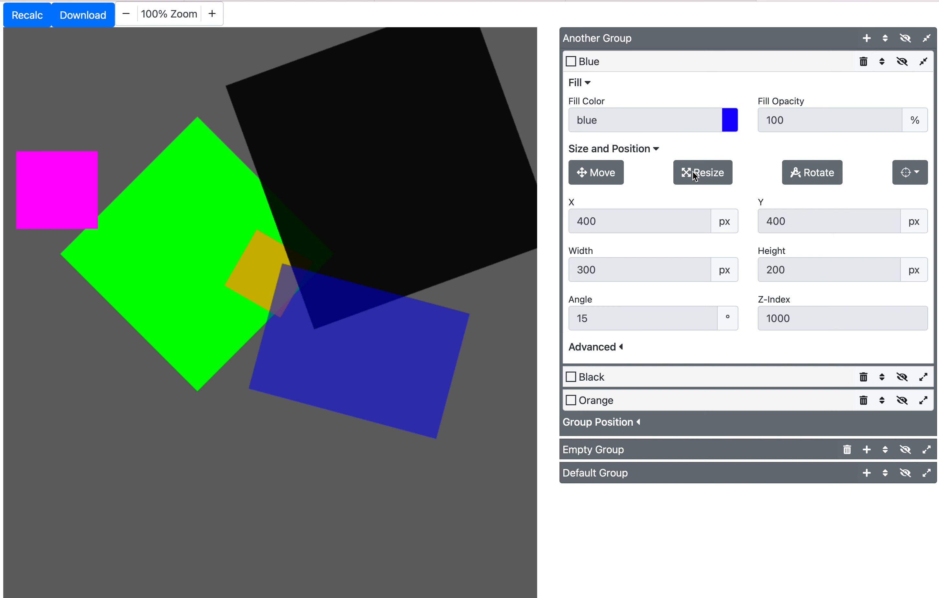
- Download the design as a PNG and open the downloaded test-16.png image to check it, then close it
click(34, 26)
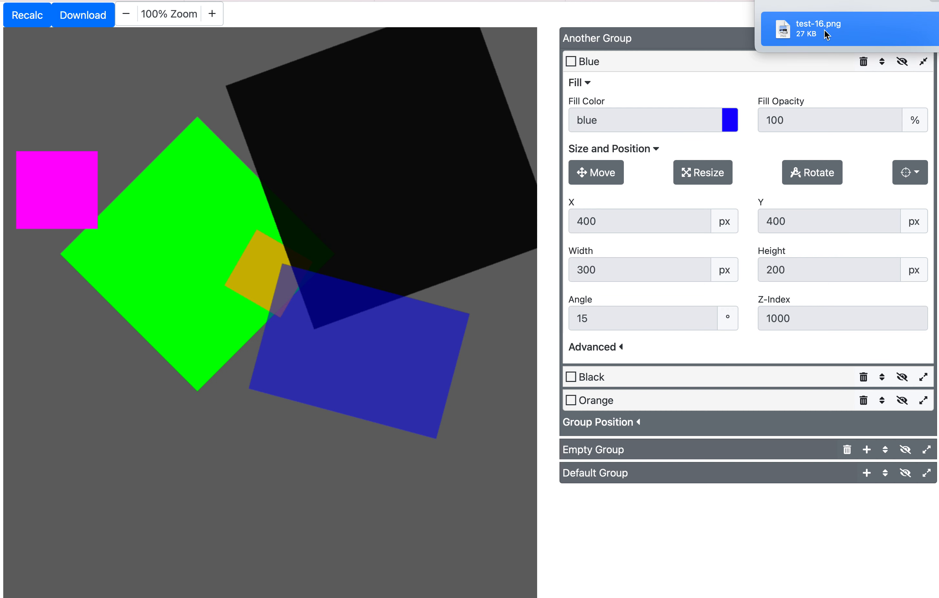
drag(824, 30, 393, 93)
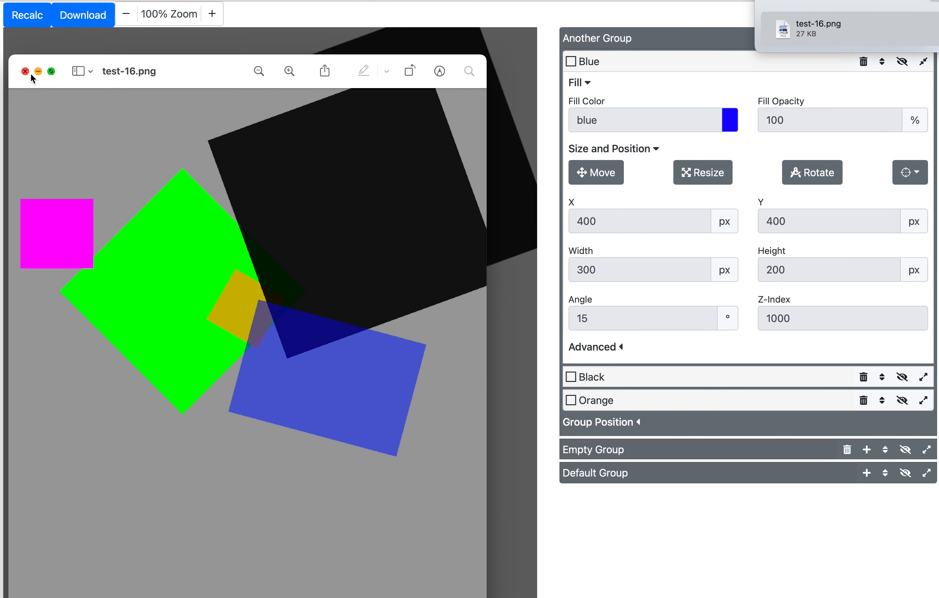
click(26, 70)
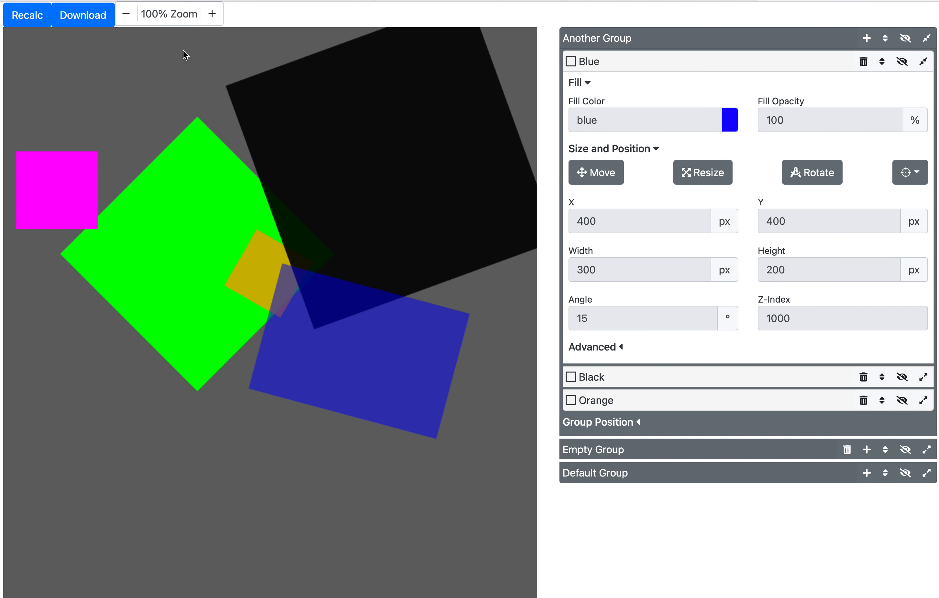
- Zoom the canvas out to 55% and back in to 100% Zoom
click(137, 20)
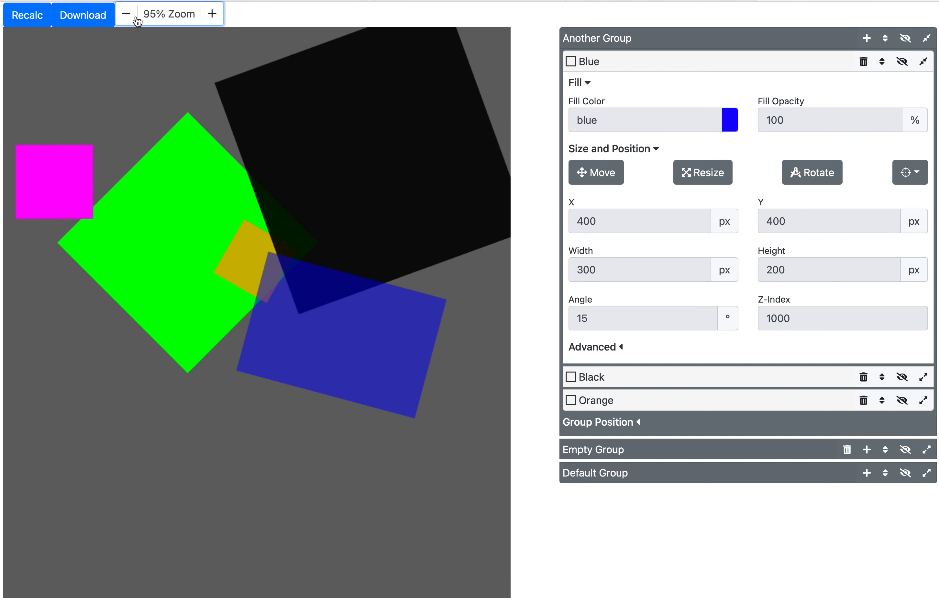
click(137, 20)
click(137, 20)
click(136, 19)
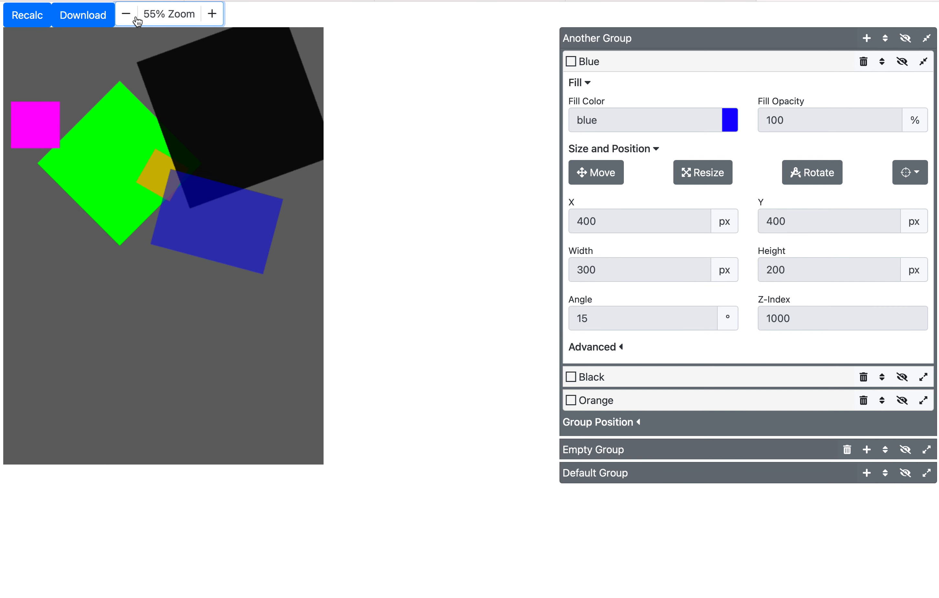
click(135, 19)
click(220, 21)
click(221, 20)
click(221, 20)
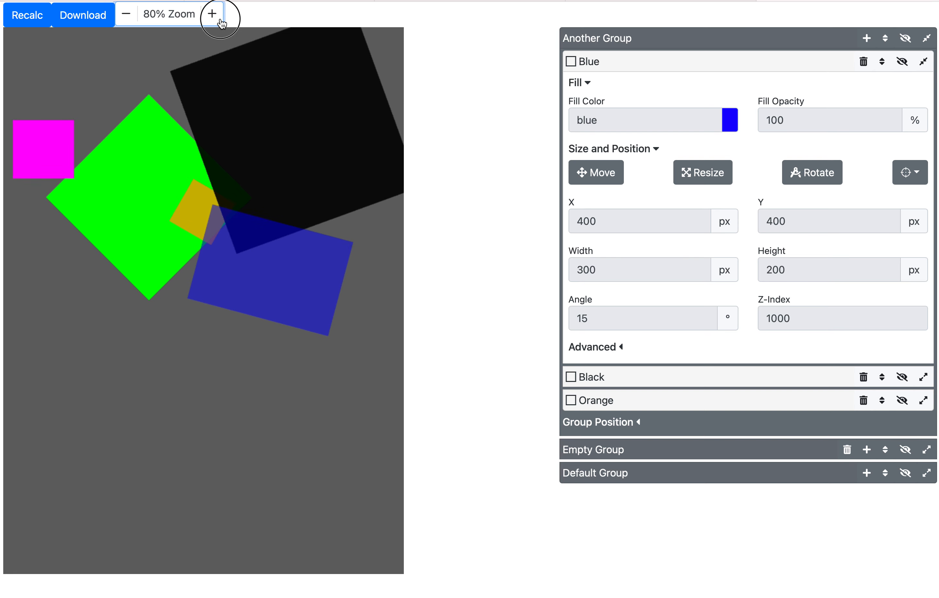
click(221, 20)
click(221, 21)
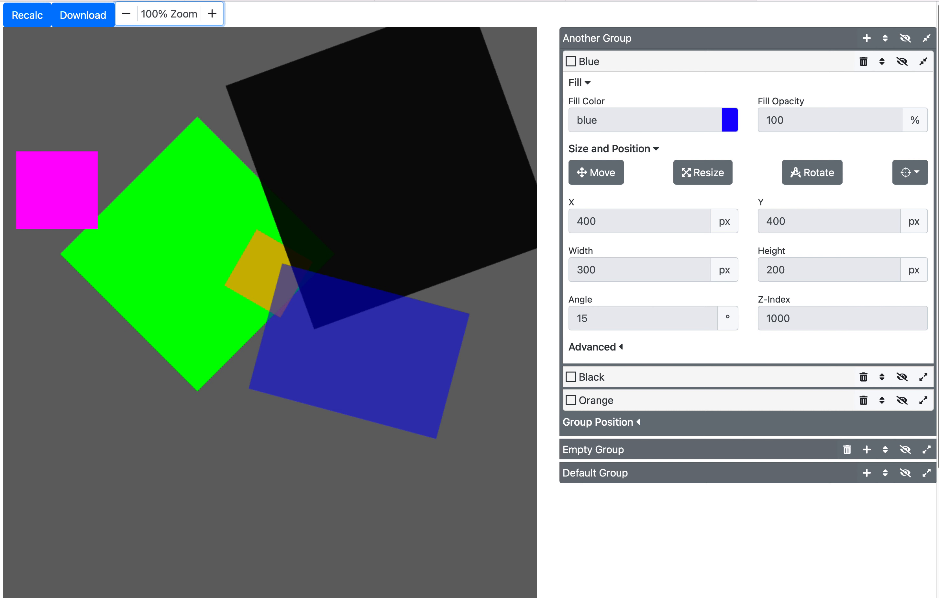
drag(935, 279, 810, 282)
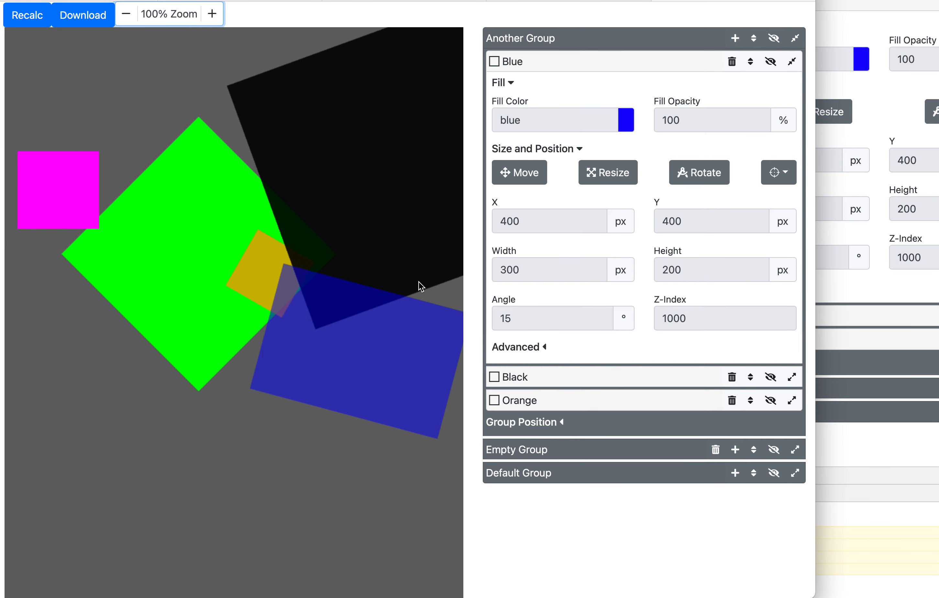
drag(815, 280, 938, 312)
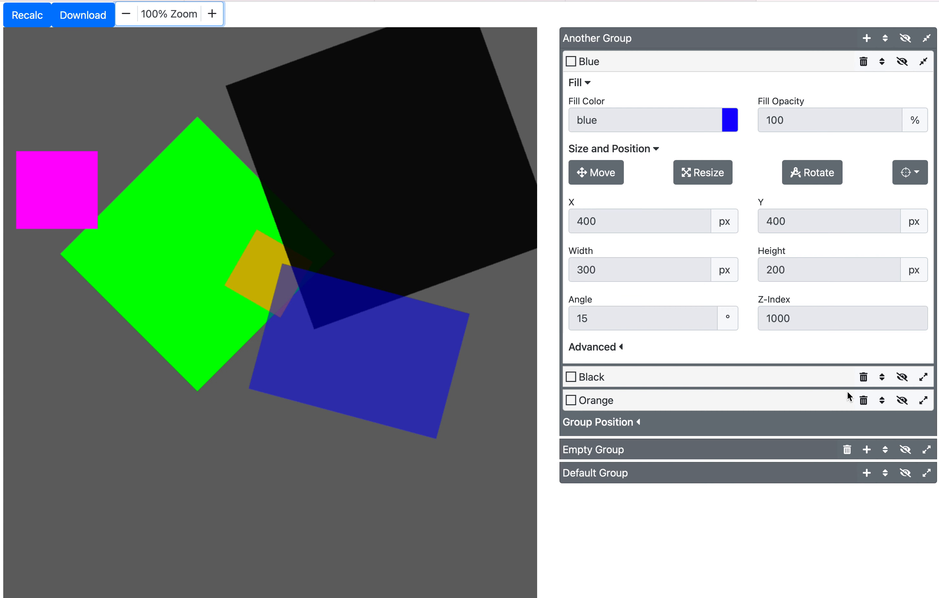
- Move Default Group to the top of the group list
click(886, 472)
click(886, 501)
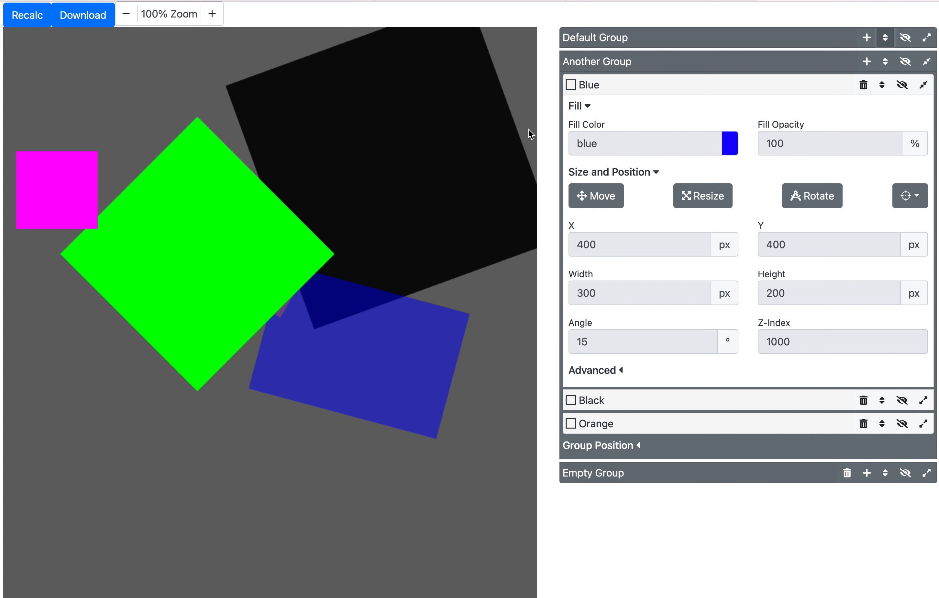
- Reorder the groups to Empty Group, Default Group, Another Group, then reload the page
mouse_move(656, 152)
click(885, 37)
click(895, 128)
click(888, 38)
click(877, 126)
click(886, 472)
click(886, 501)
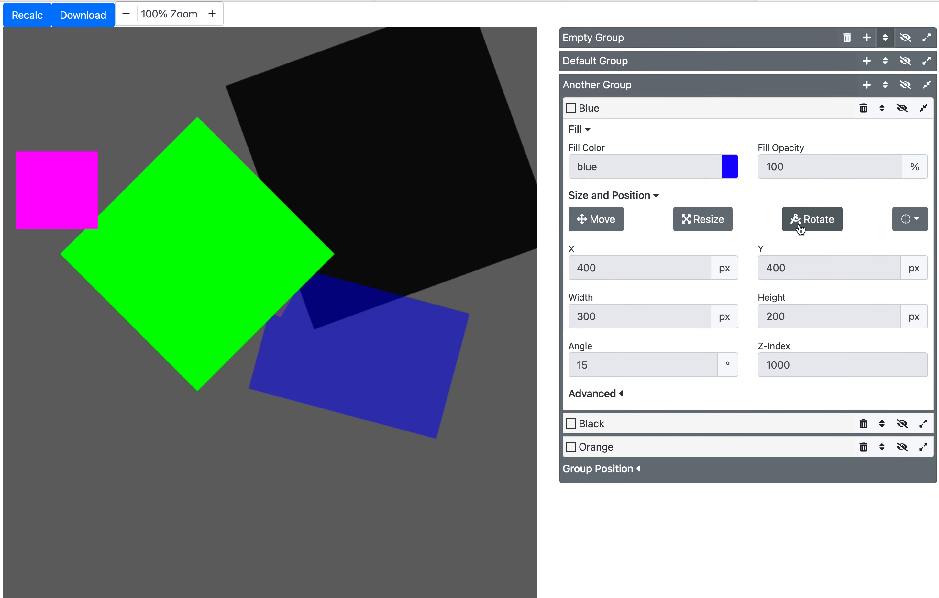
key(super+r)
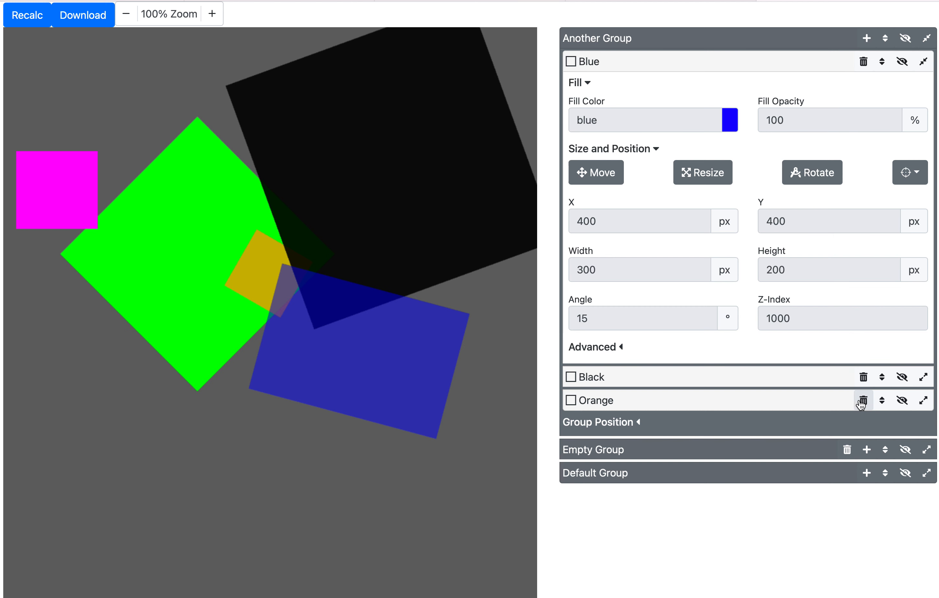
- Move the Orange layer to the top of Another Group
click(880, 401)
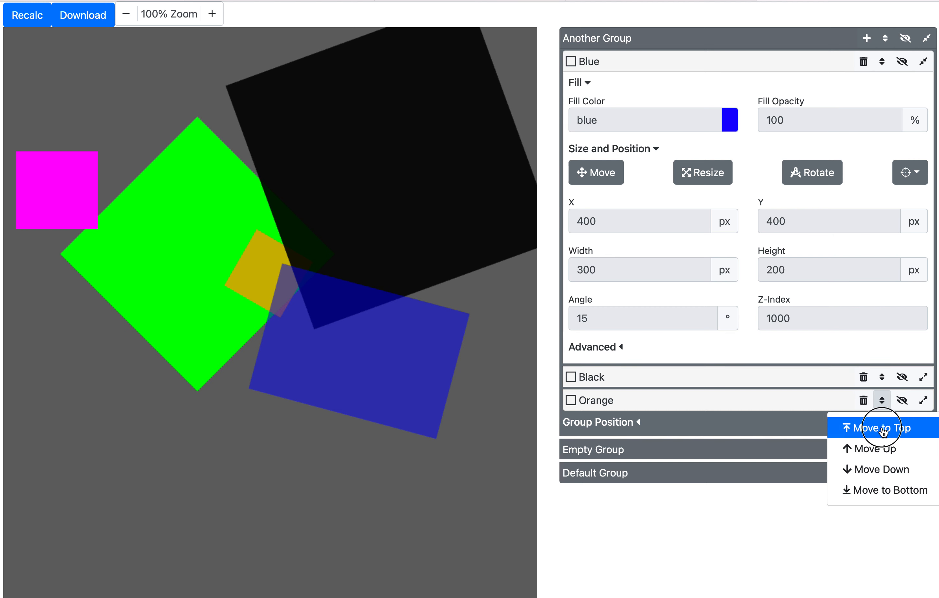
click(881, 426)
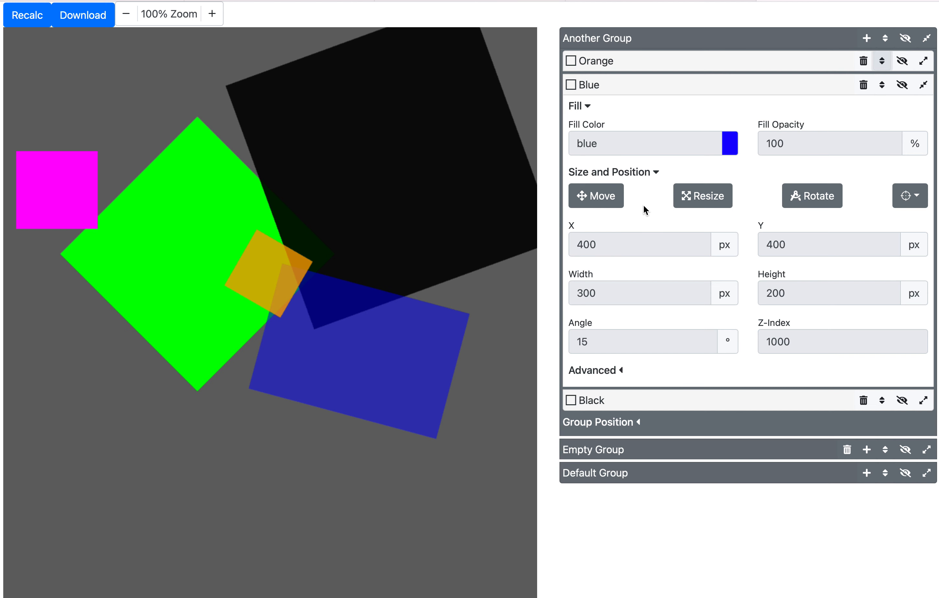
click(883, 62)
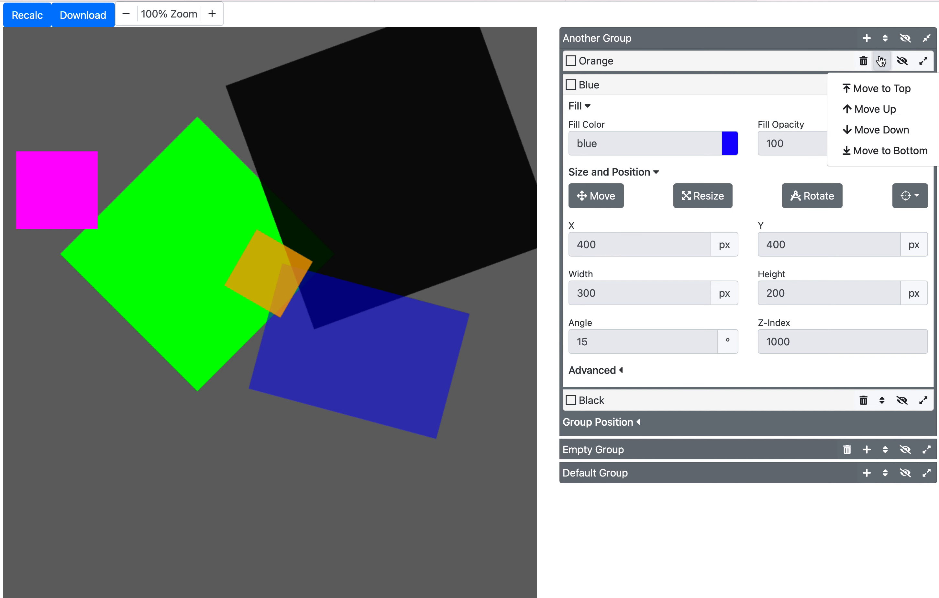
click(884, 64)
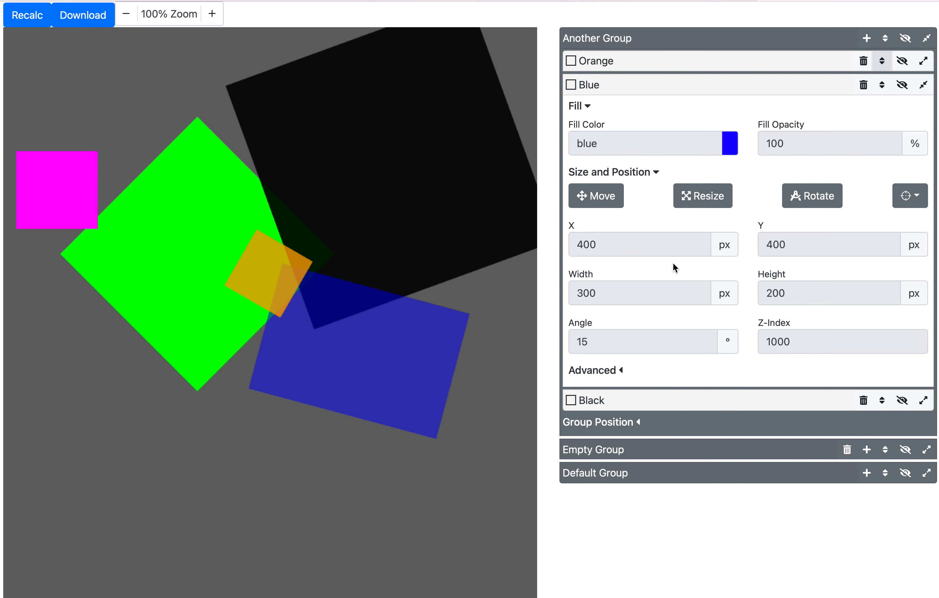
- Open the Blue layer's X value editor and step X down and up with the quick increment to 412.5
click(677, 246)
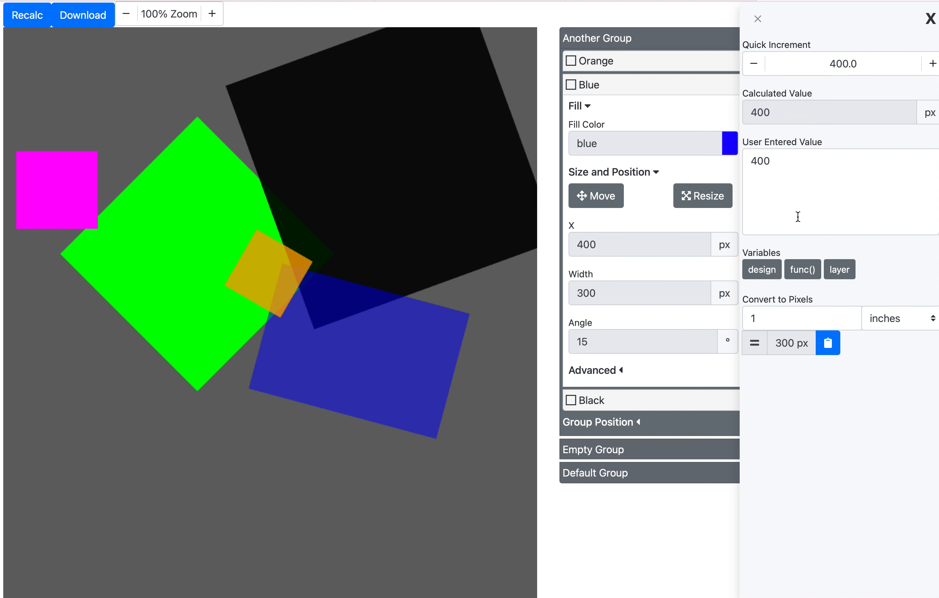
click(797, 177)
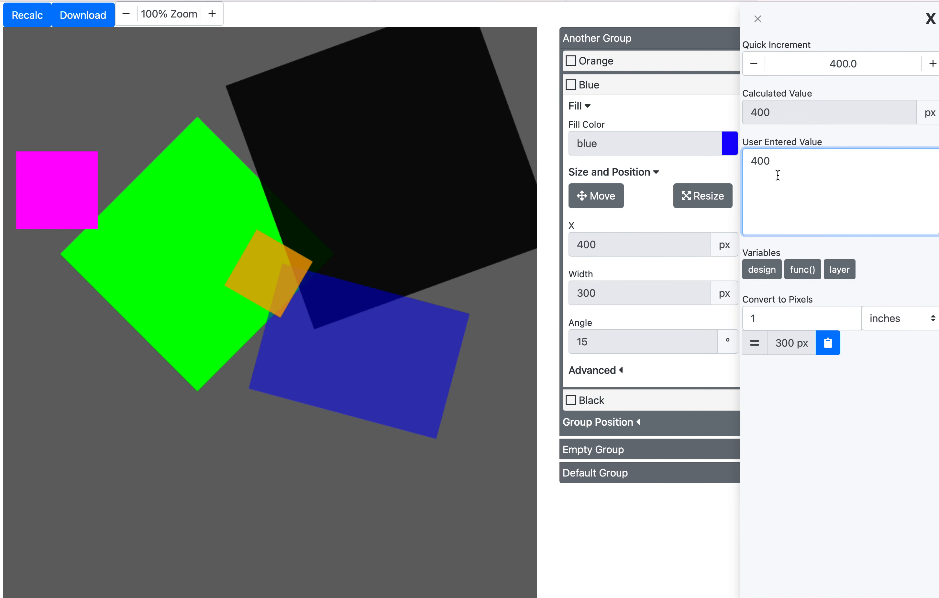
click(757, 71)
click(758, 70)
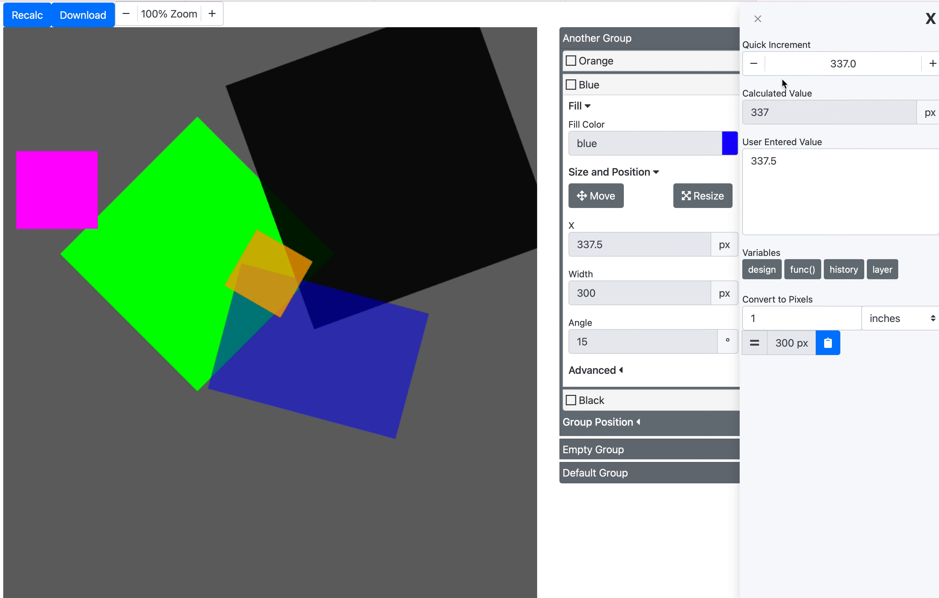
click(934, 67)
click(934, 66)
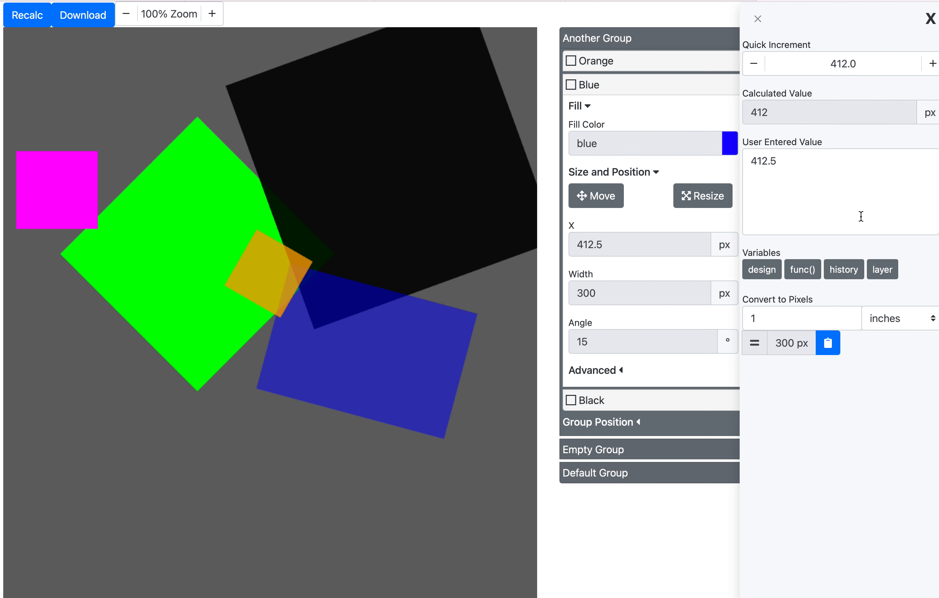
- Set the Blue layer's X to the layer variable expression {{ layer.centerx }}
drag(938, 276, 938, 276)
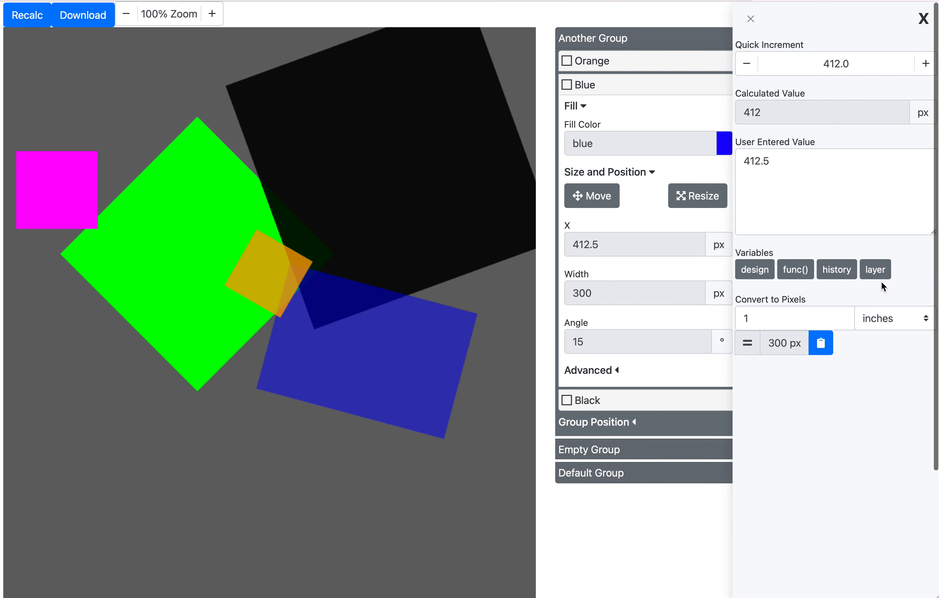
click(848, 211)
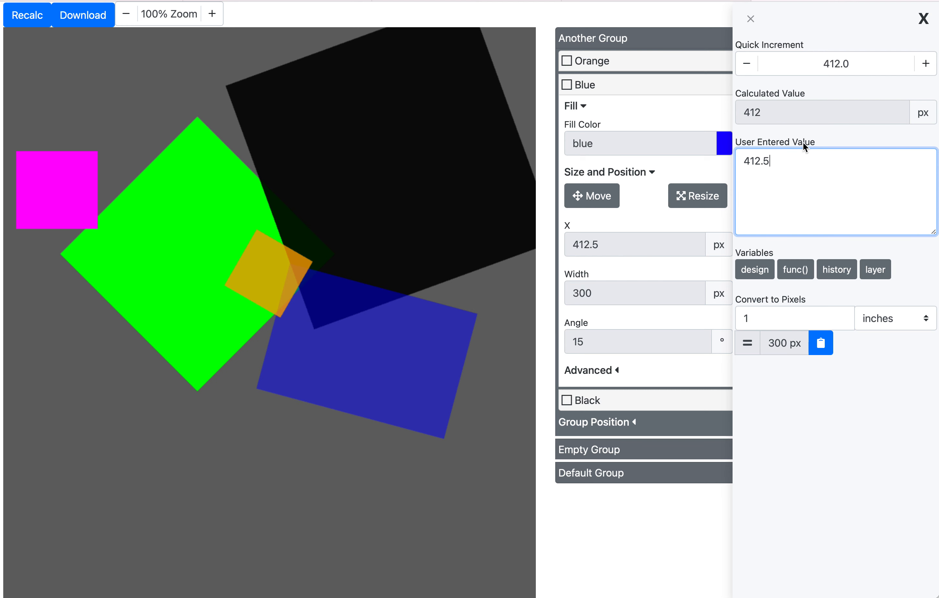
click(877, 271)
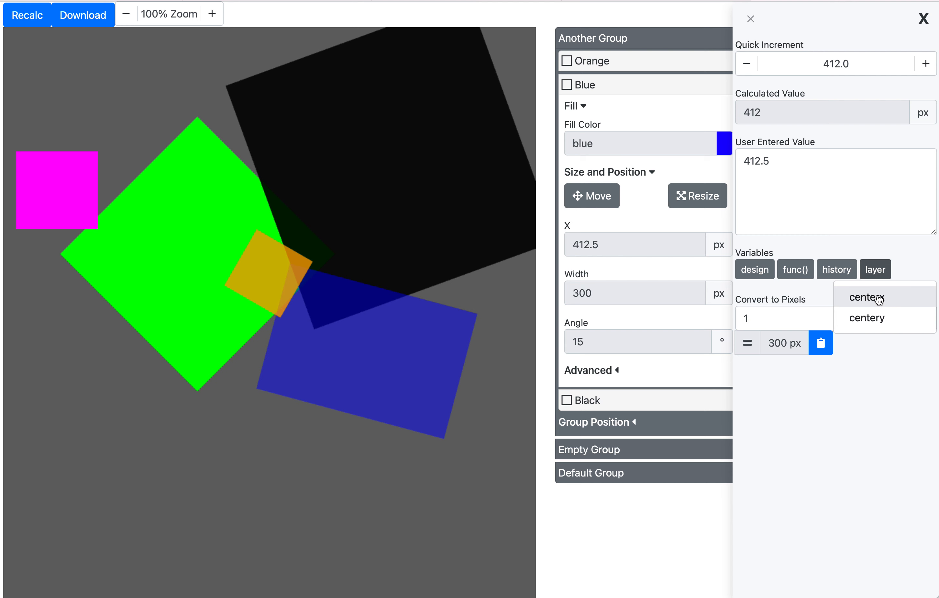
click(878, 300)
double_click(798, 178)
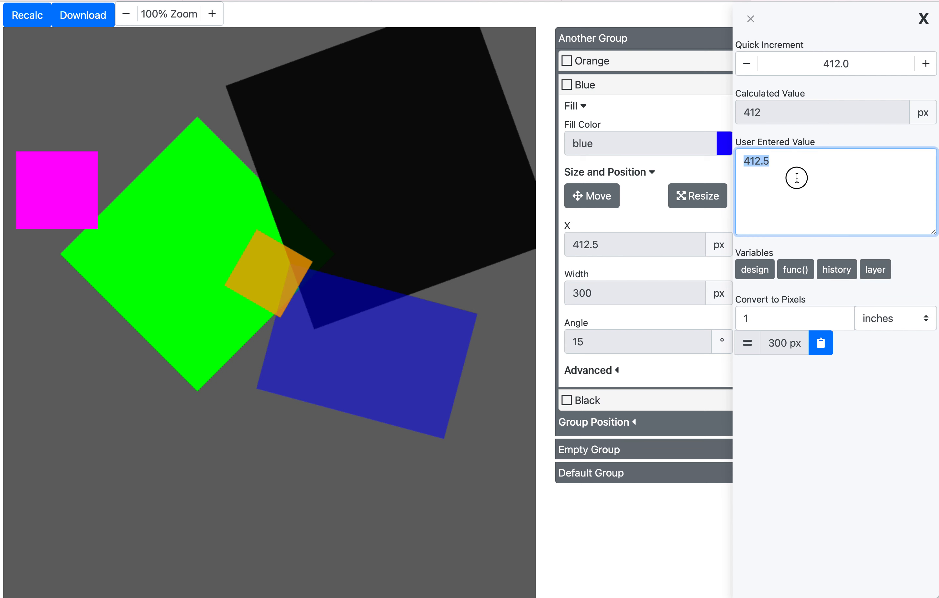
text({{ layer.centerx }})
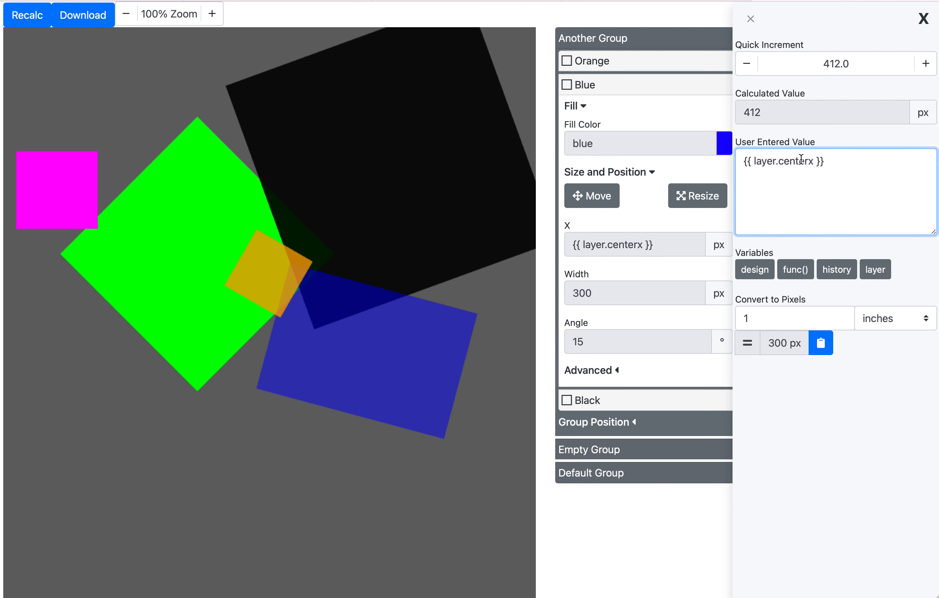
click(826, 145)
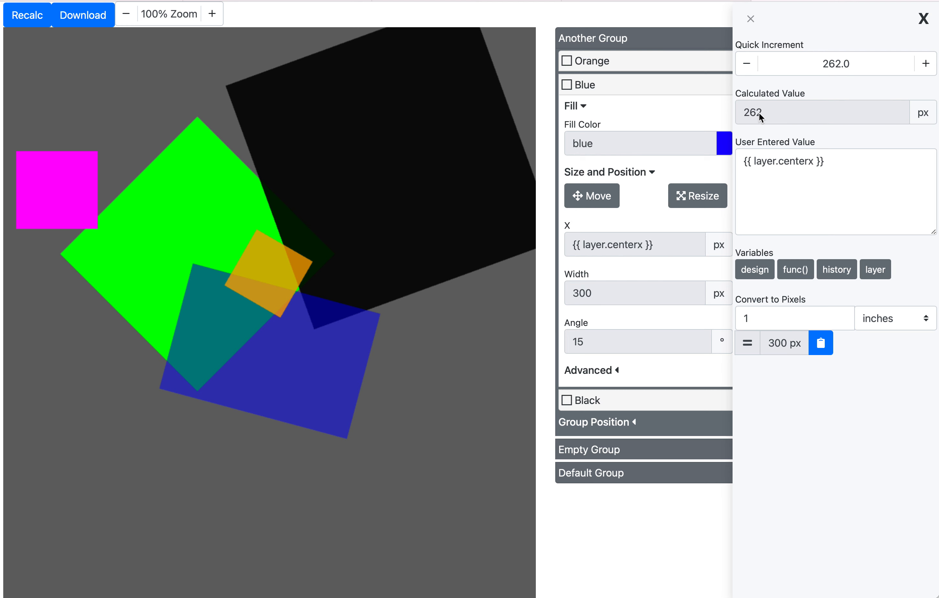
- Browse the functions offered in the func() variables list
click(786, 168)
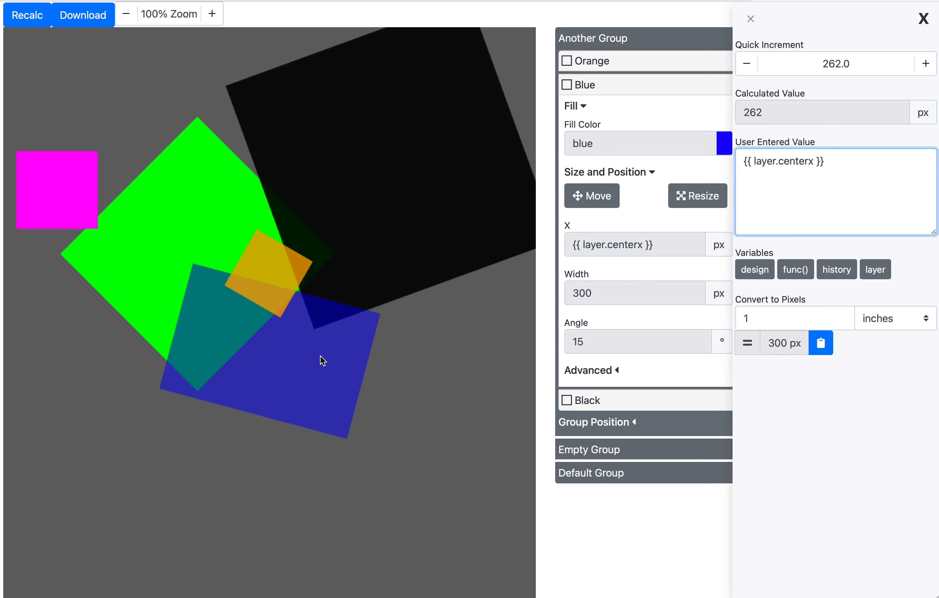
click(802, 278)
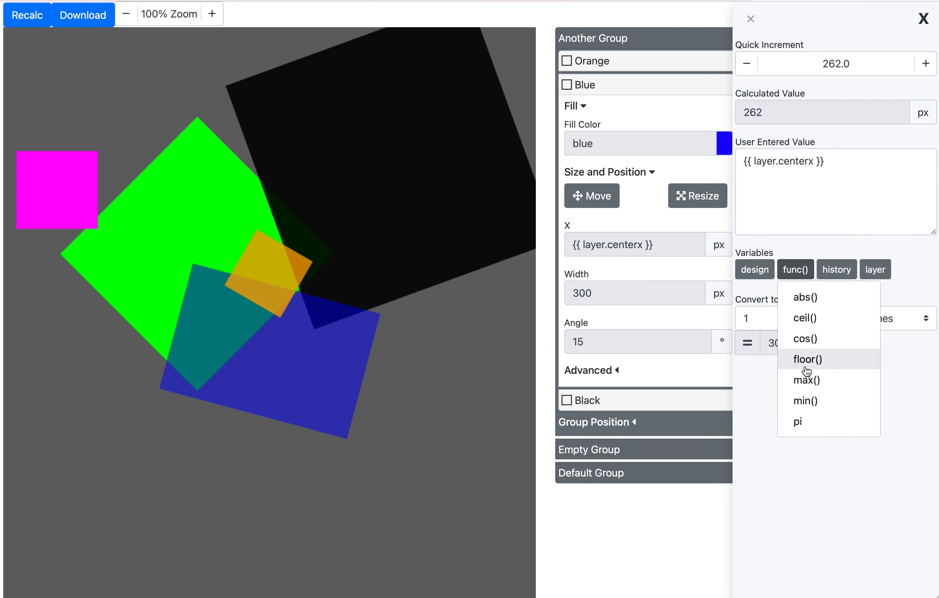
click(805, 276)
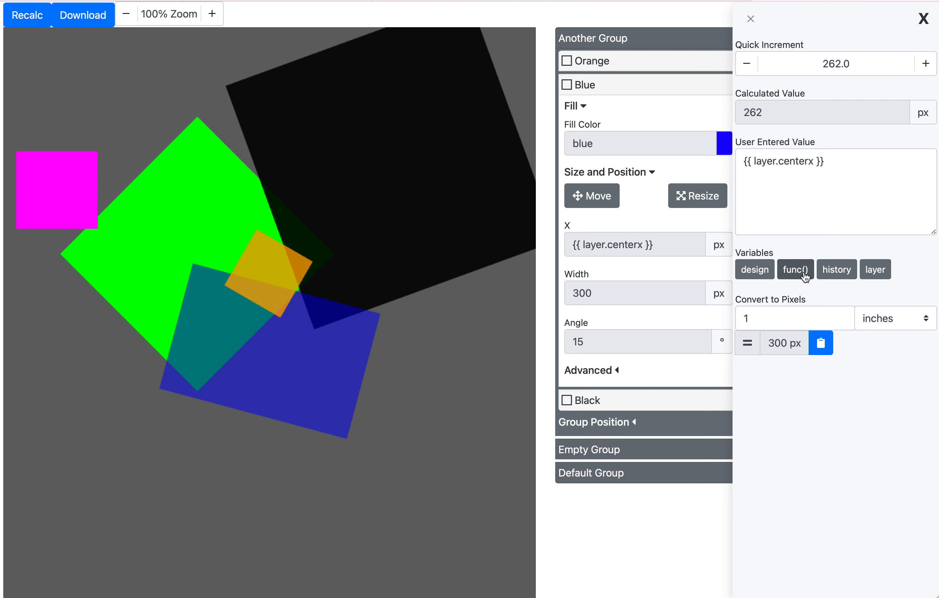
click(806, 278)
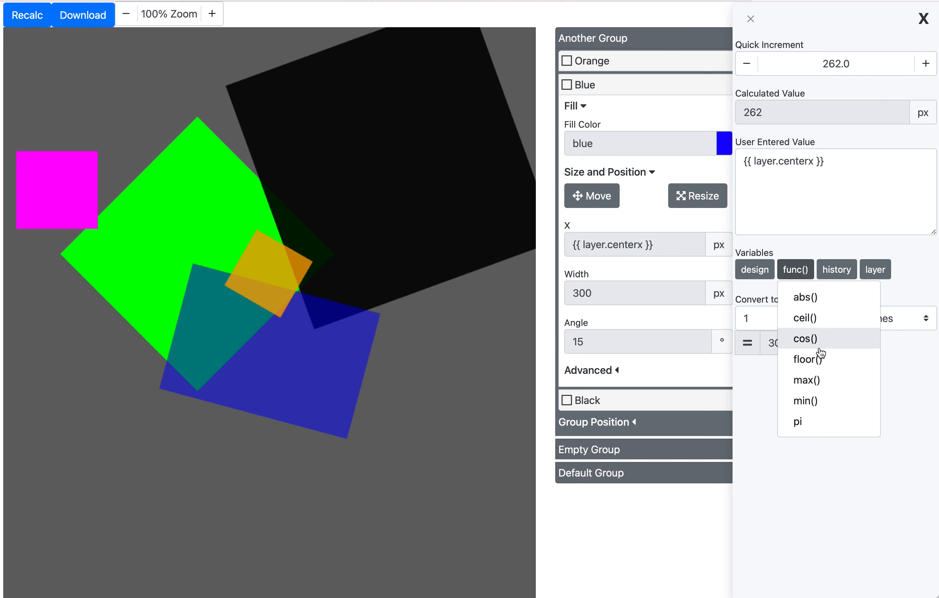
click(810, 252)
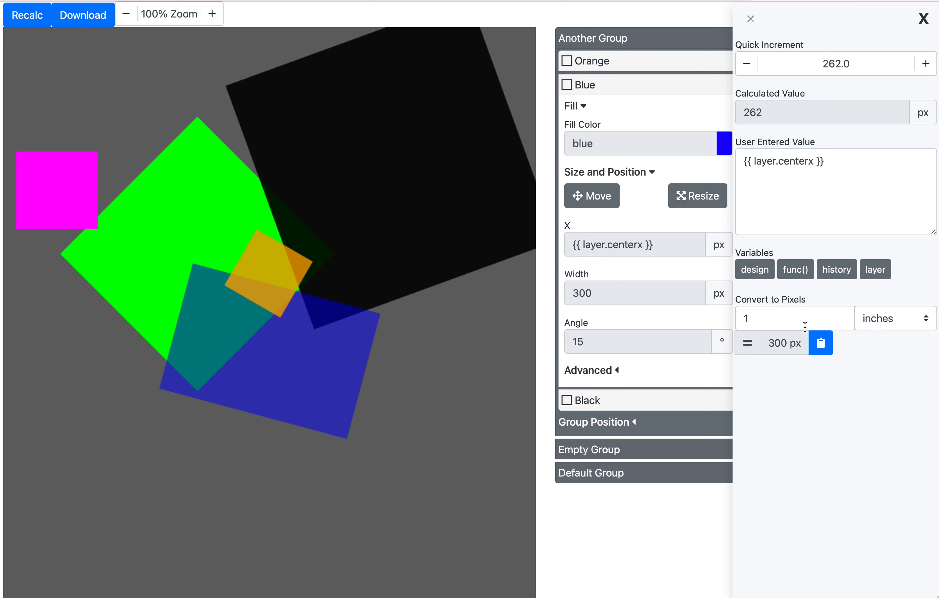
click(808, 276)
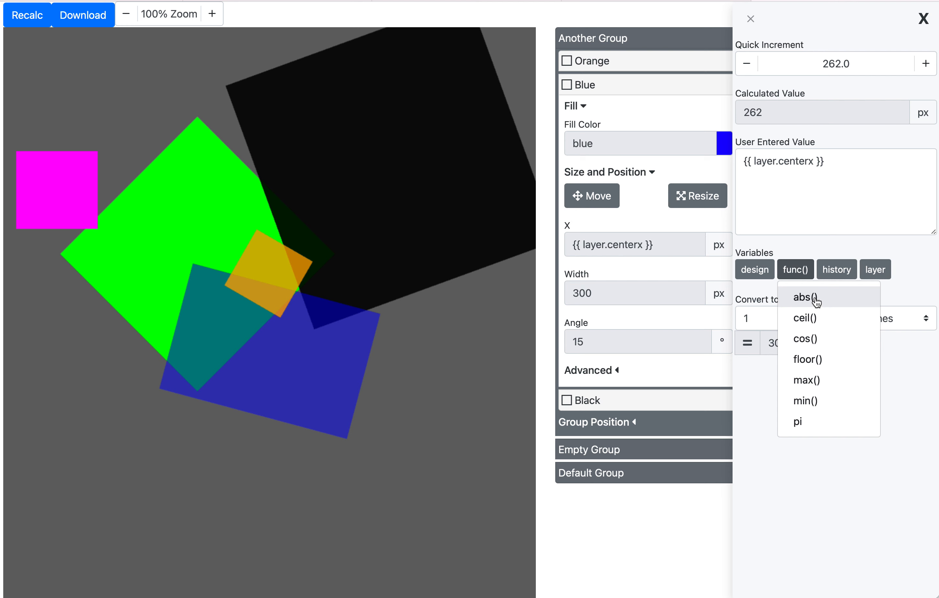
key(Escape)
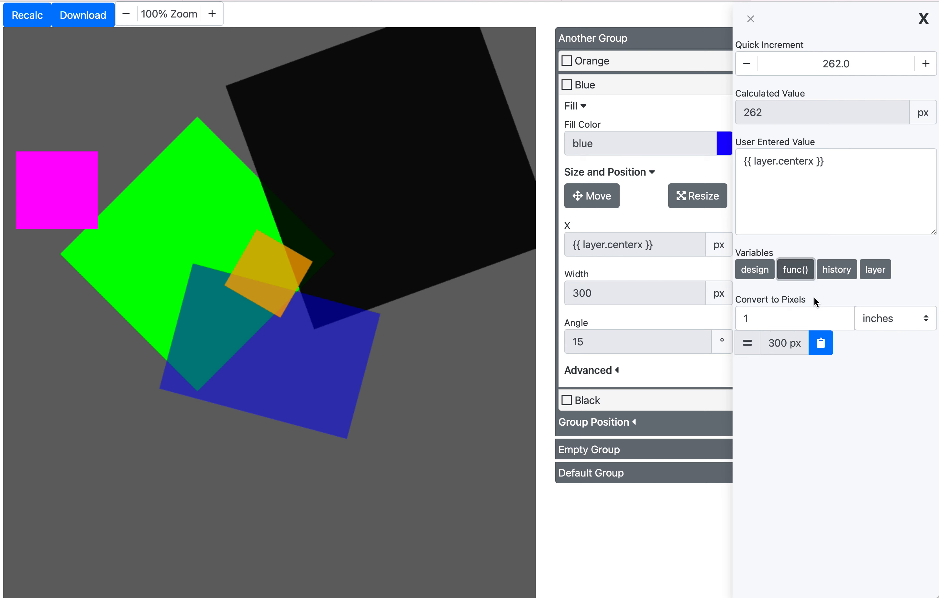
- Set the Blue layer's X to the function expression {{ abs(-30) }}
click(817, 213)
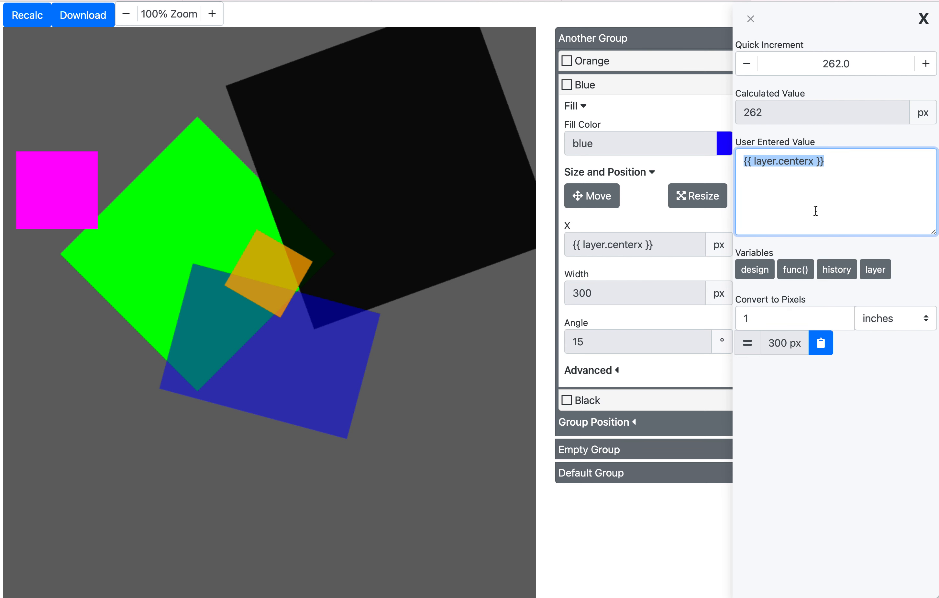
text({{ abs(-30) }})
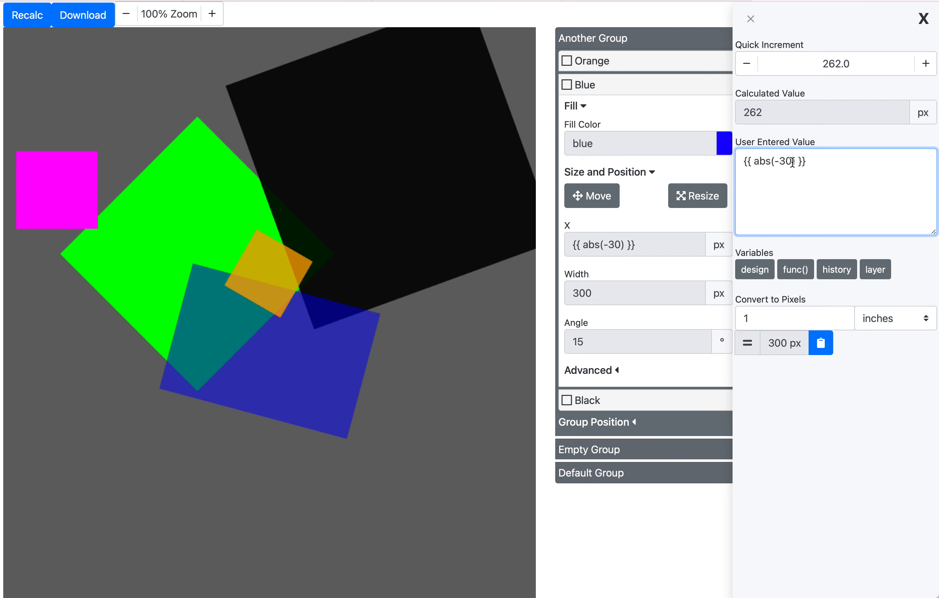
click(799, 137)
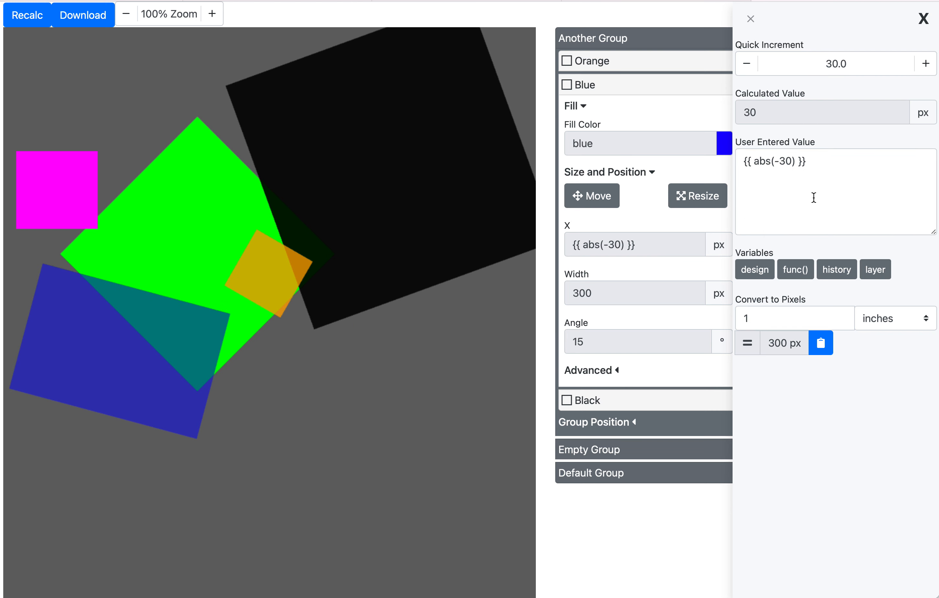
- Try to set the Blue layer's X to {{ pi }} picked from the func() variables list
click(797, 270)
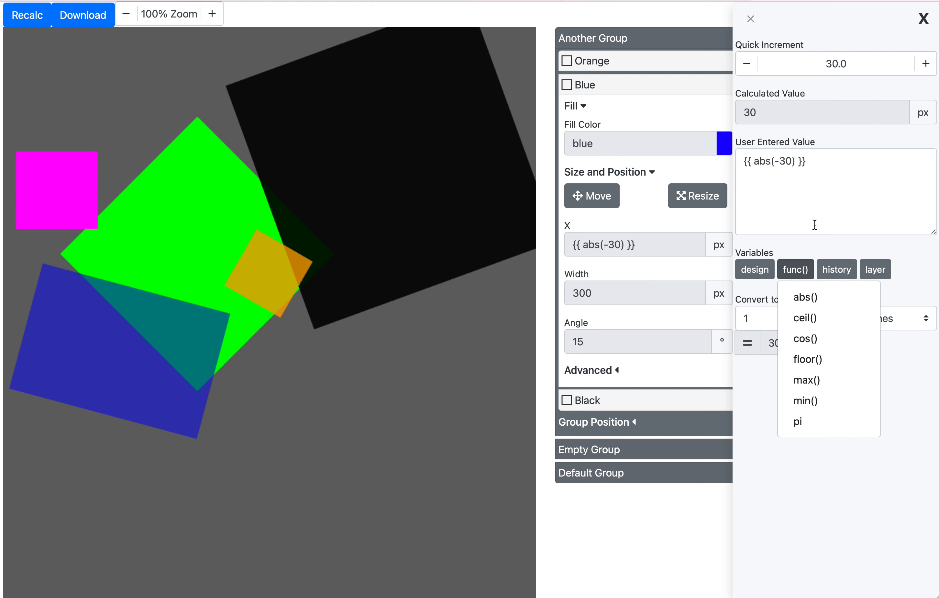
click(753, 160)
drag(752, 159, 801, 161)
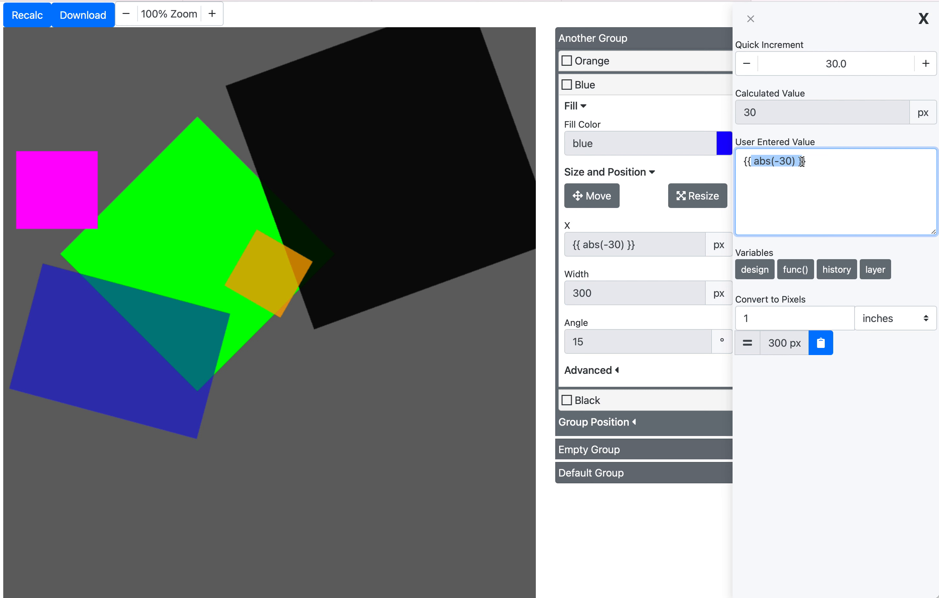
click(795, 272)
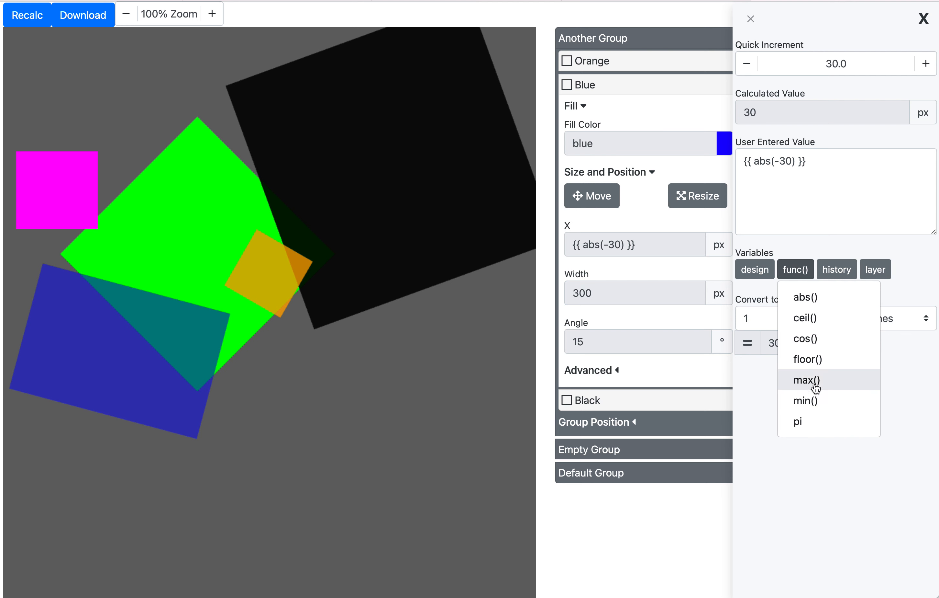
click(824, 423)
triple_click(793, 175)
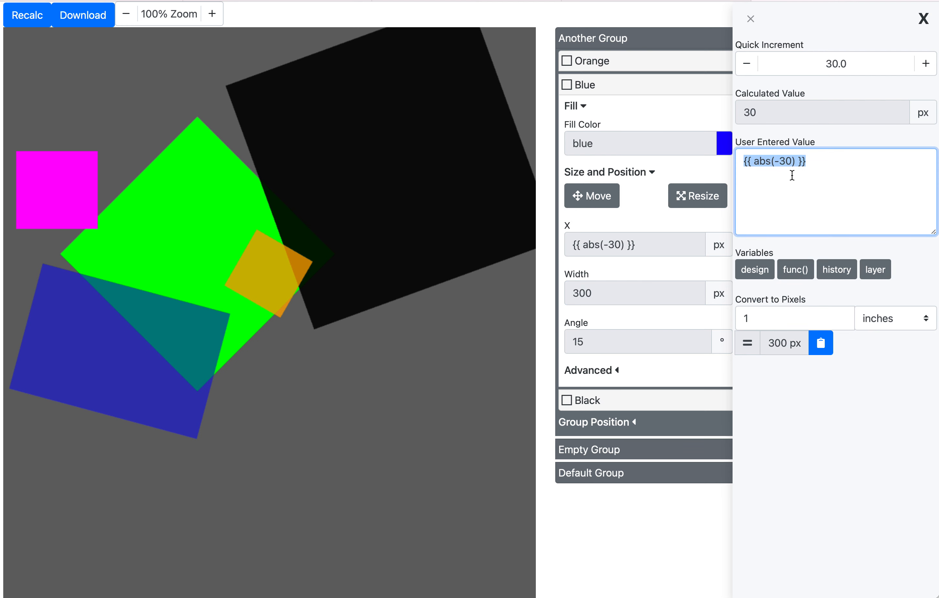
text({{ pi }})
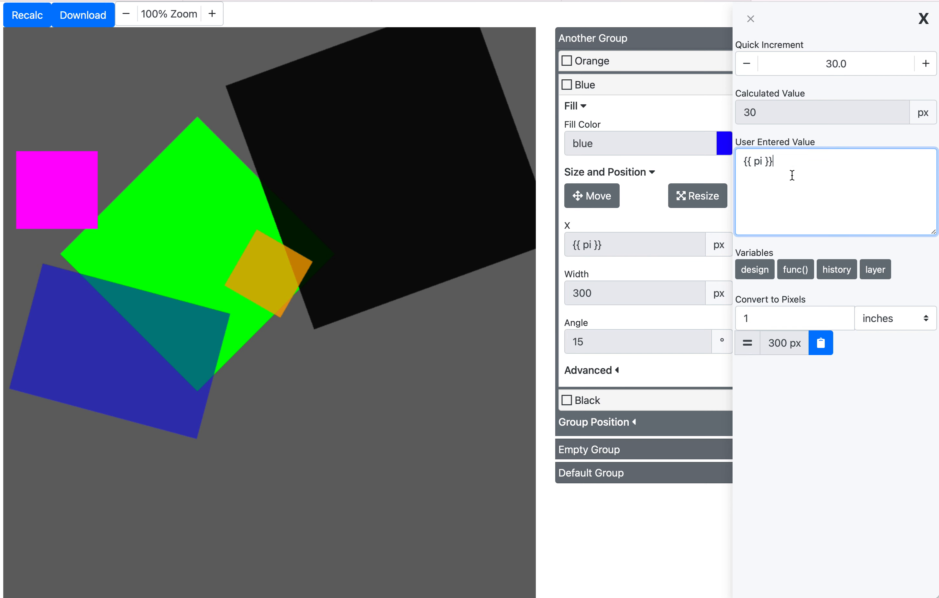
click(806, 130)
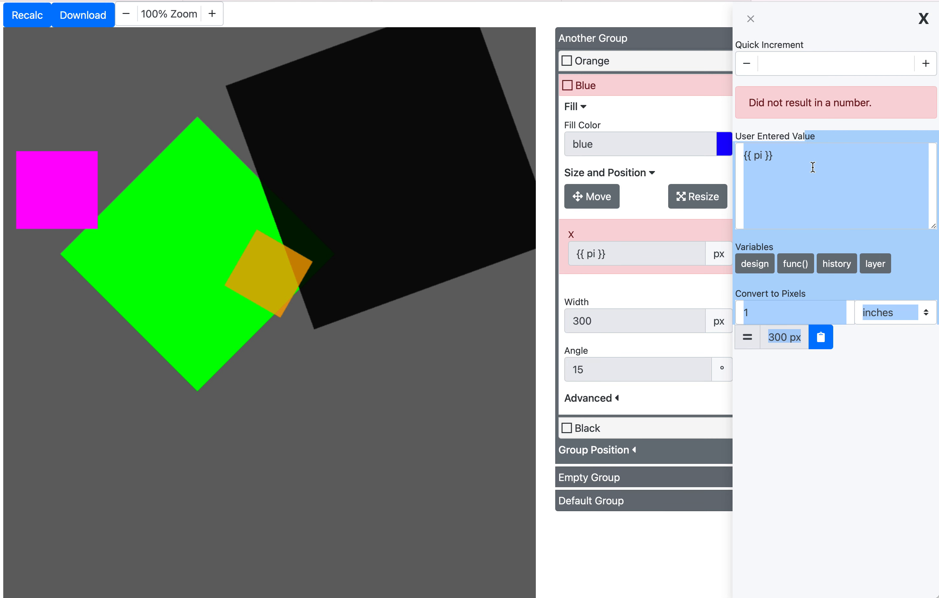
click(801, 208)
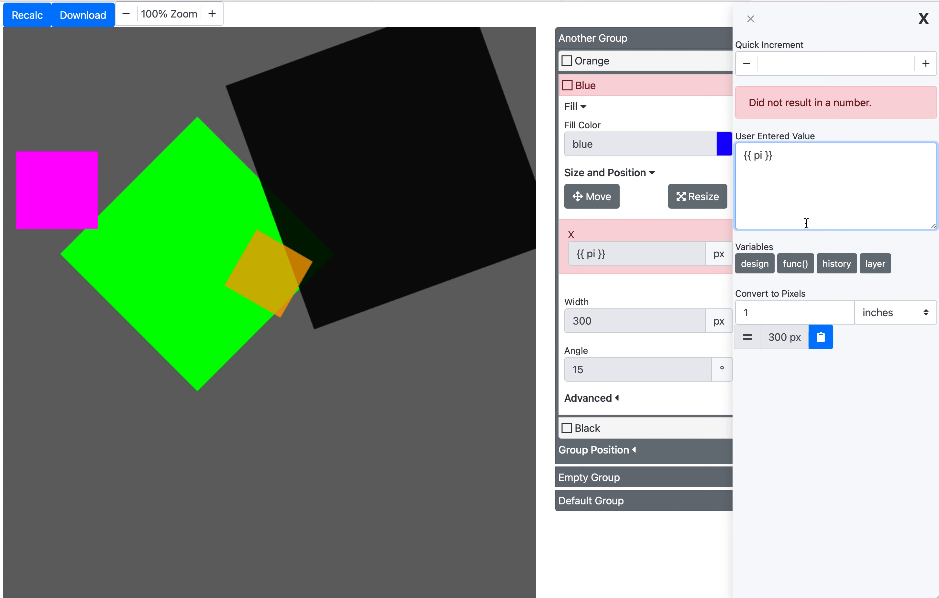
click(800, 139)
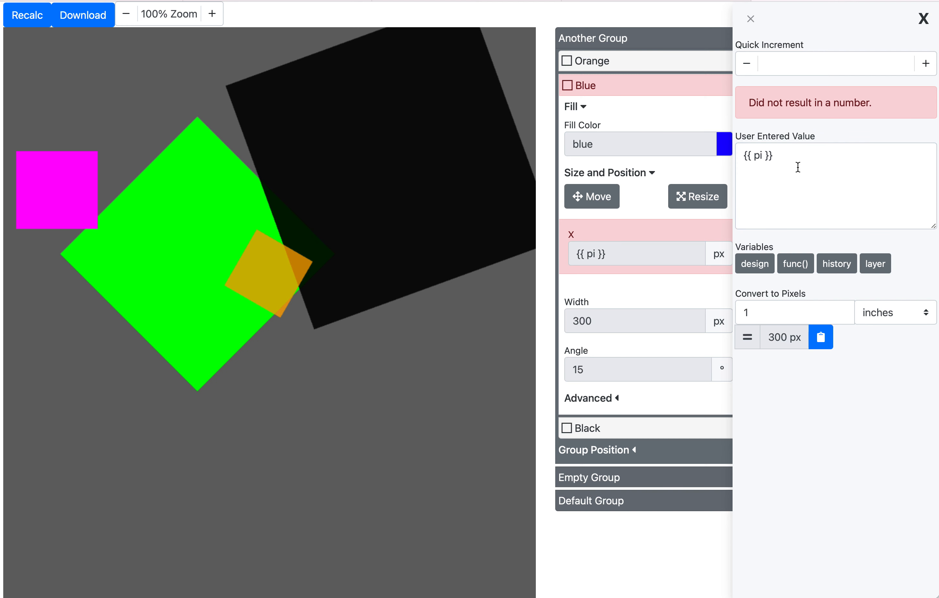
- Restore the Blue layer's X to {{ layer.centerx }} from the layer variables list
click(801, 266)
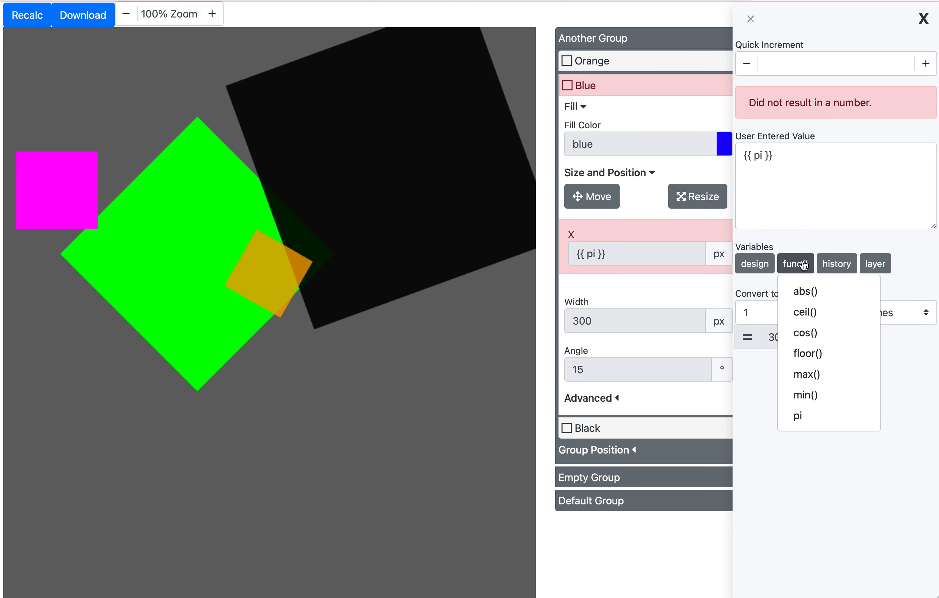
click(884, 261)
click(887, 315)
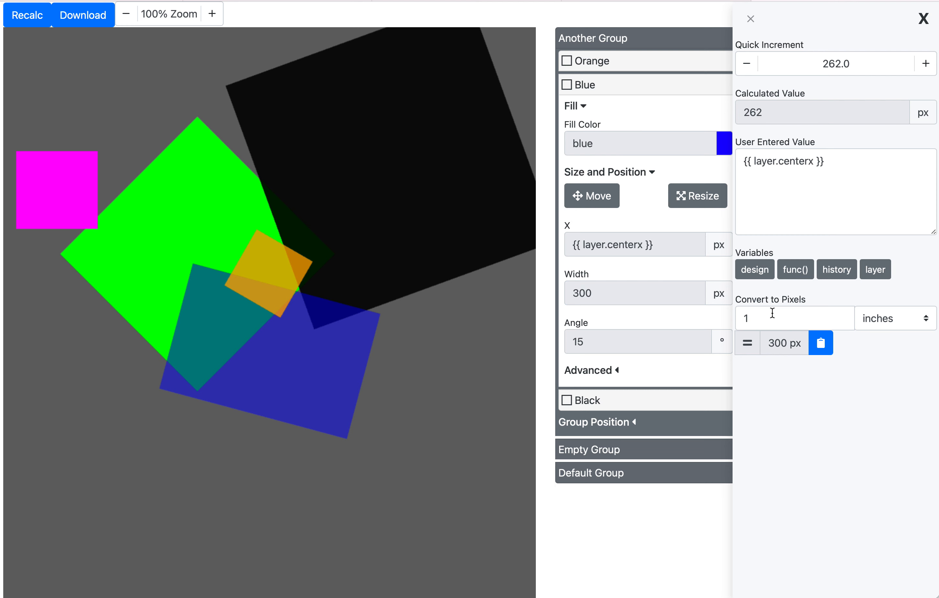
- Add a second line {$.centermex} to the Blue layer's X expression
click(804, 270)
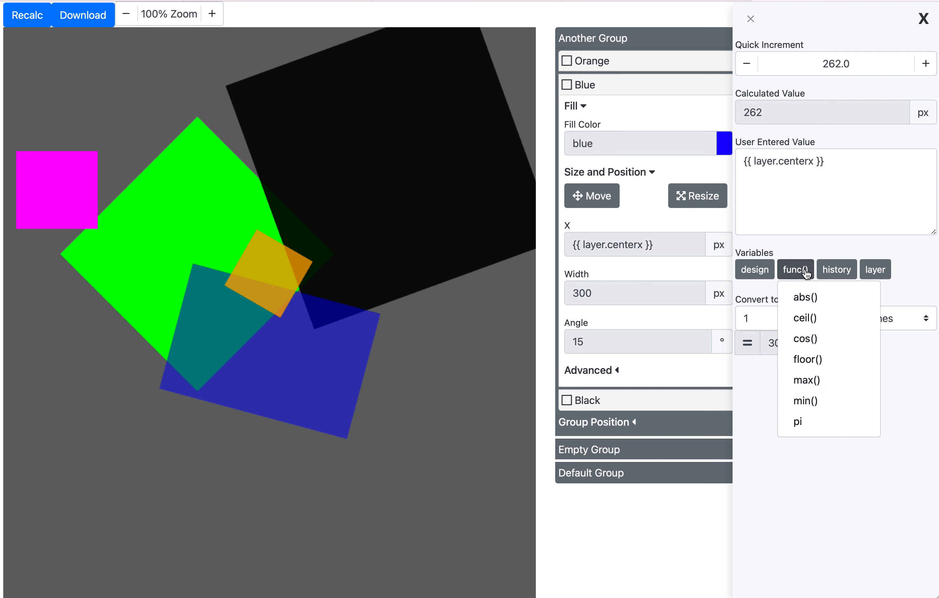
click(821, 256)
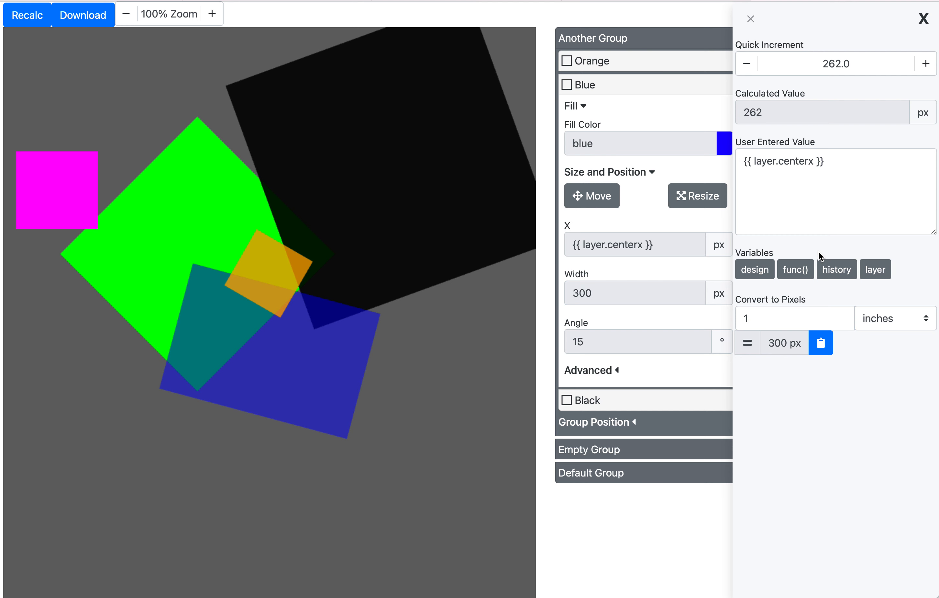
click(806, 181)
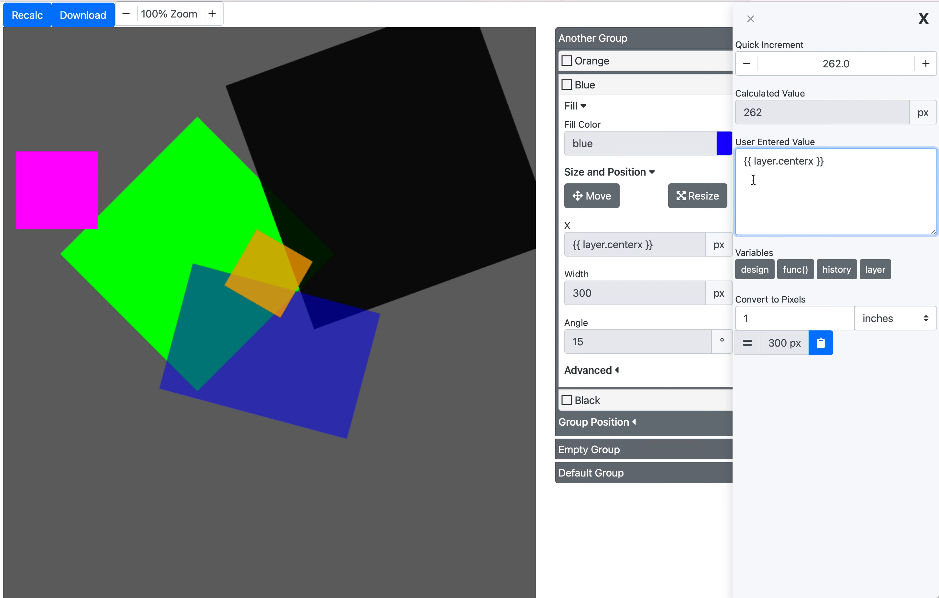
key(Return)
key(Return)
text({$.centermey)
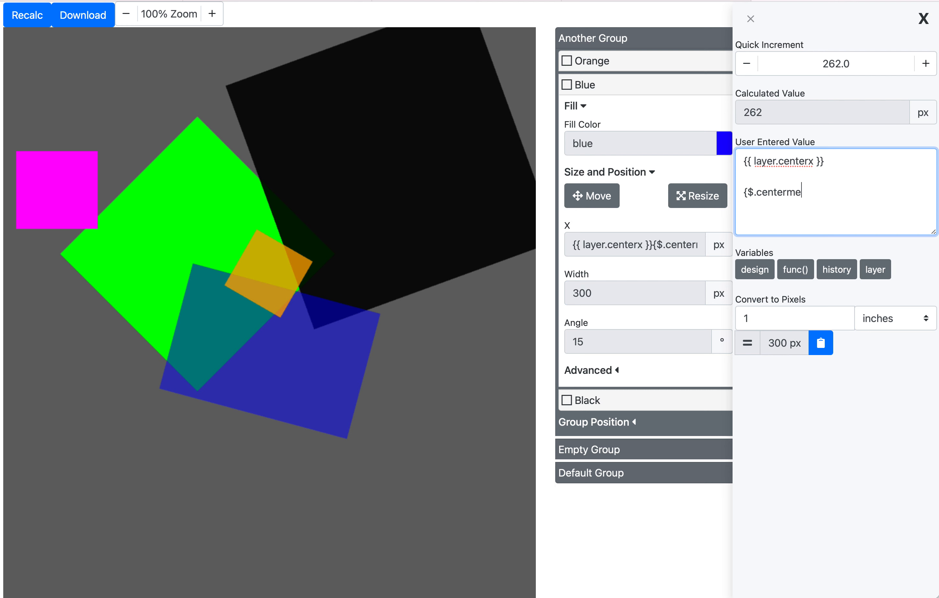
key(BackSpace)
text(x}})
key(Return)
double_click(751, 191)
click(780, 180)
double_click(763, 163)
click(791, 177)
double_click(766, 163)
click(753, 193)
key(Right)
text(p)
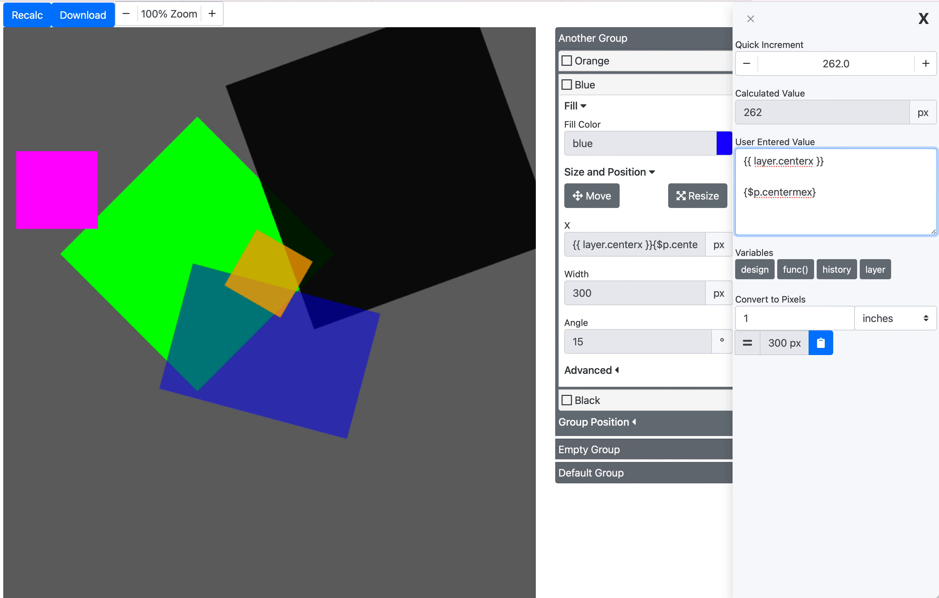
key(BackSpace)
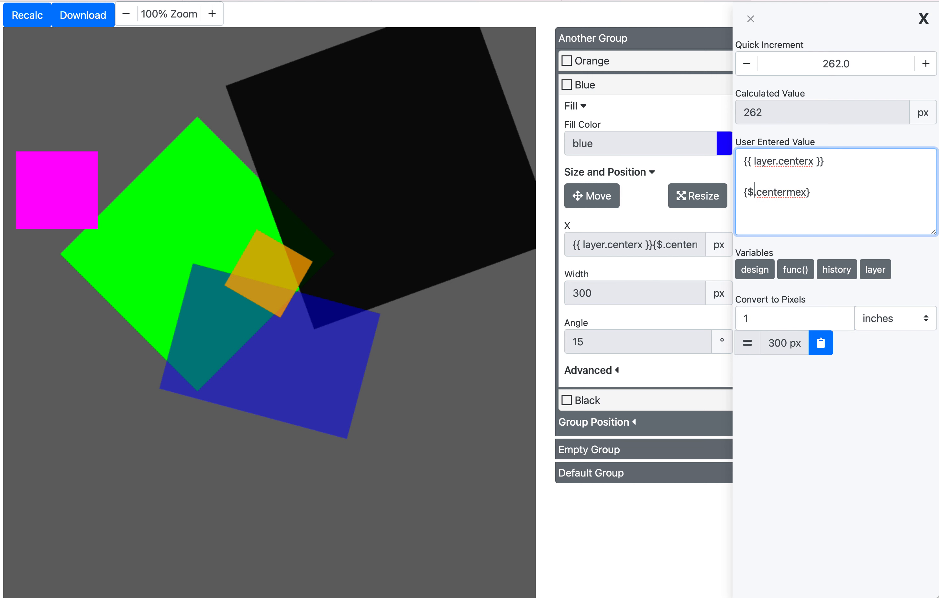
double_click(768, 162)
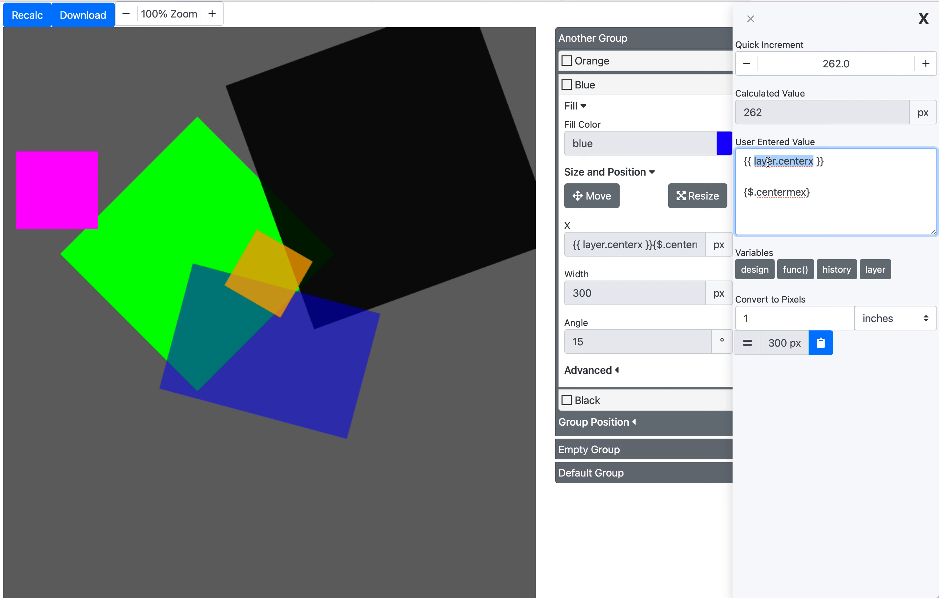
click(750, 162)
click(837, 162)
drag(754, 162, 817, 166)
click(777, 178)
double_click(767, 158)
click(770, 184)
- Replace the Blue layer's X expression with {{ design.width }} taken from the design variables list
click(884, 271)
click(883, 273)
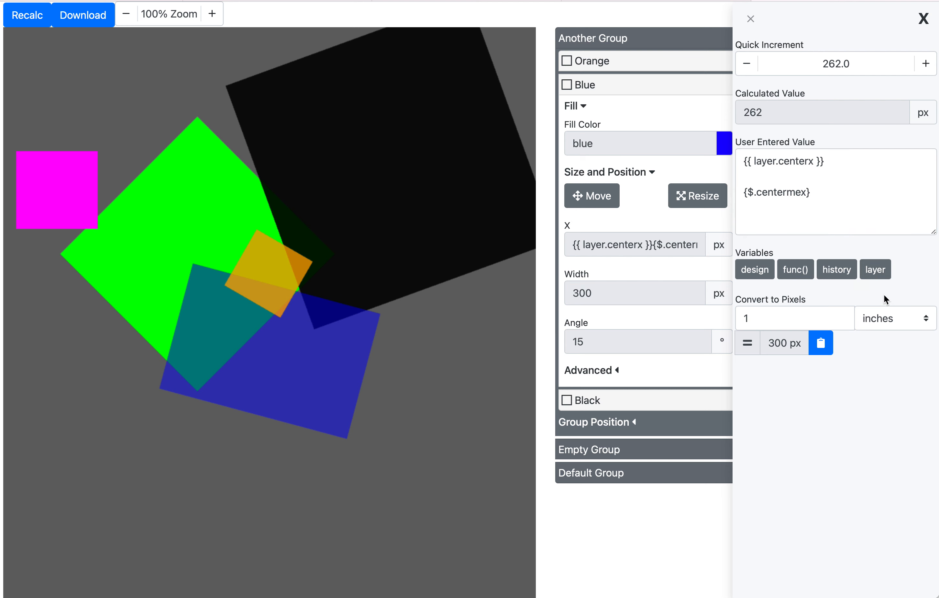
click(880, 273)
click(882, 277)
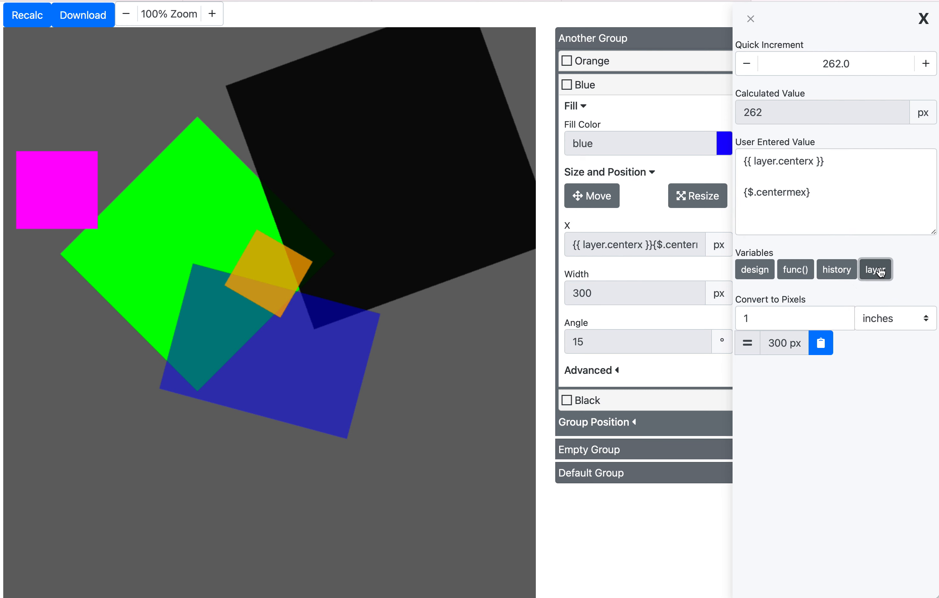
click(758, 270)
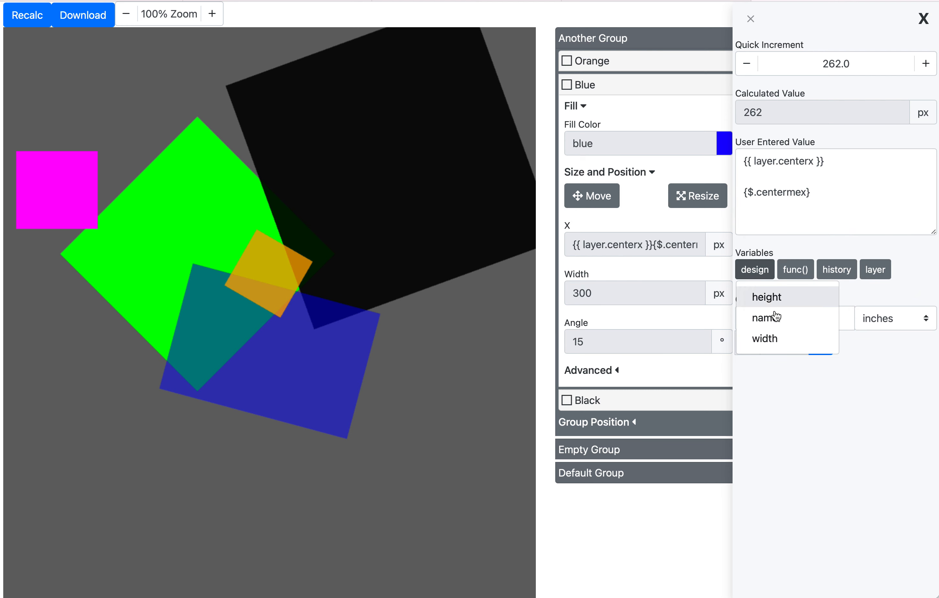
click(785, 342)
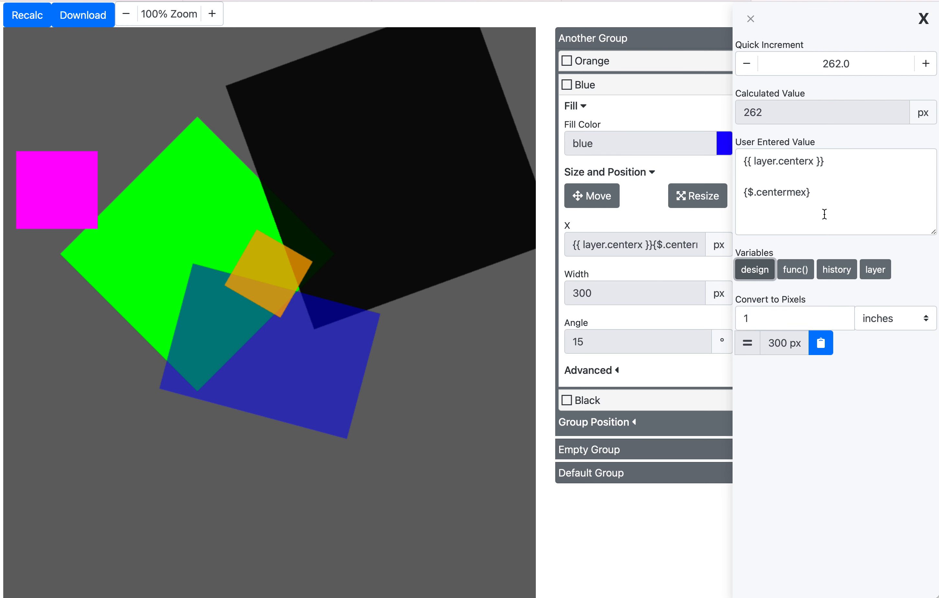
click(830, 200)
triple_click(830, 200)
key(ctrl+a)
text({{ design.width }})
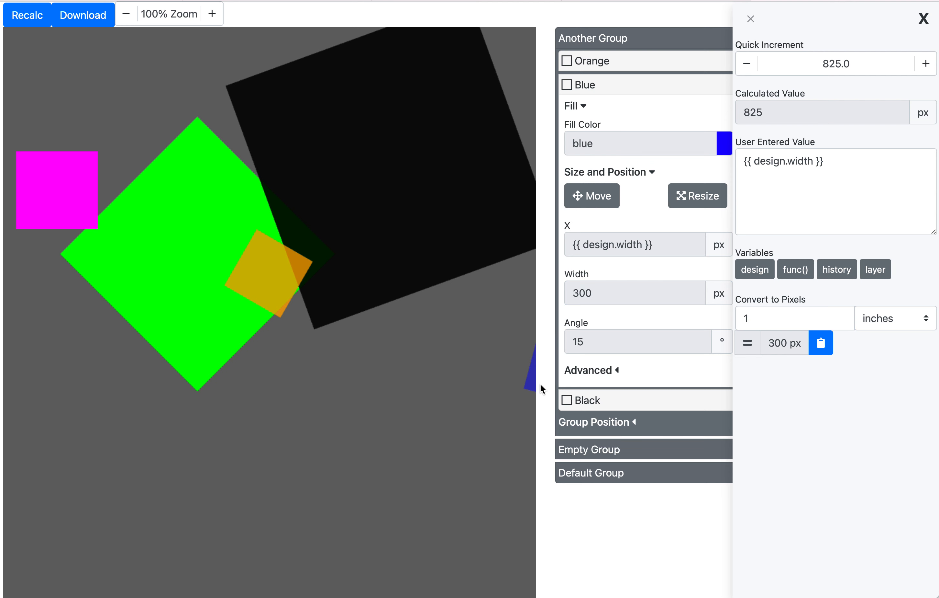
- Set the Blue layer's X to 0 and close the value editor
click(815, 156)
key(ctrl+a)
key(ctrl+c)
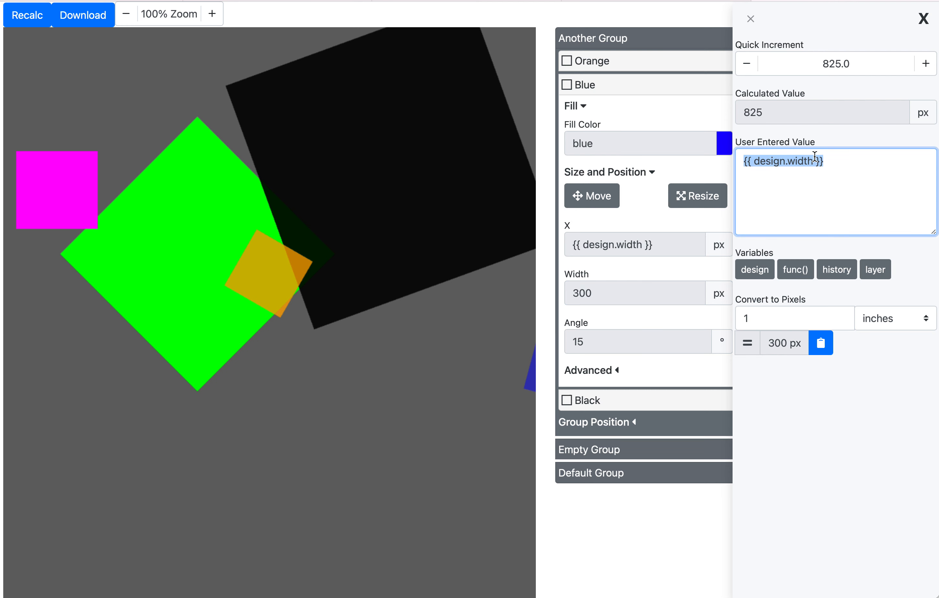
key(BackSpace)
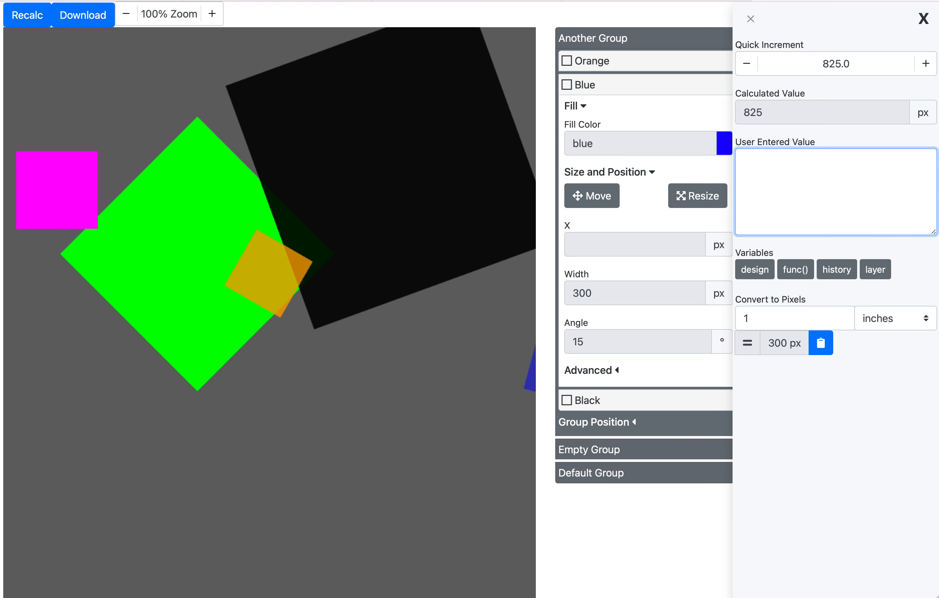
text(0)
triple_click(811, 135)
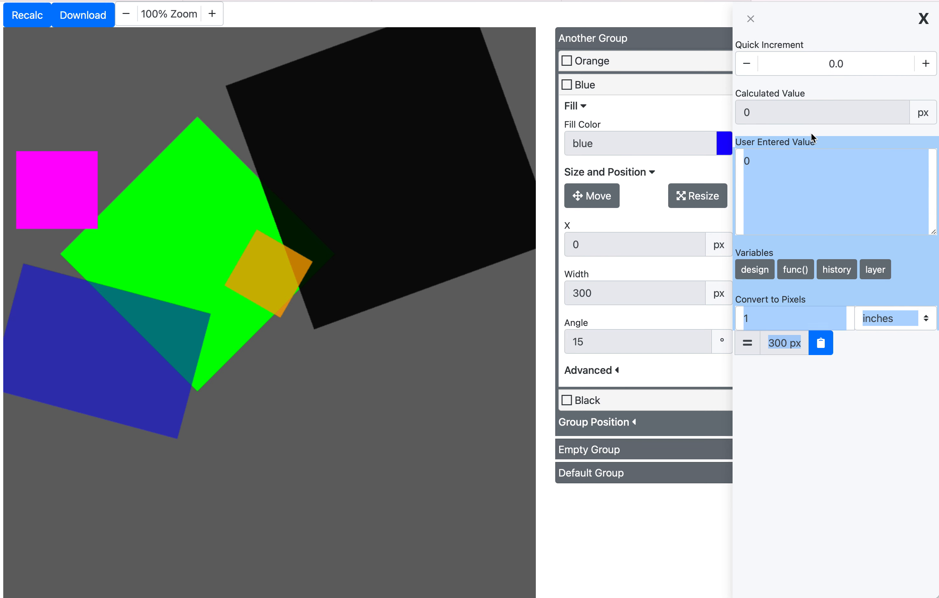
click(809, 169)
click(751, 19)
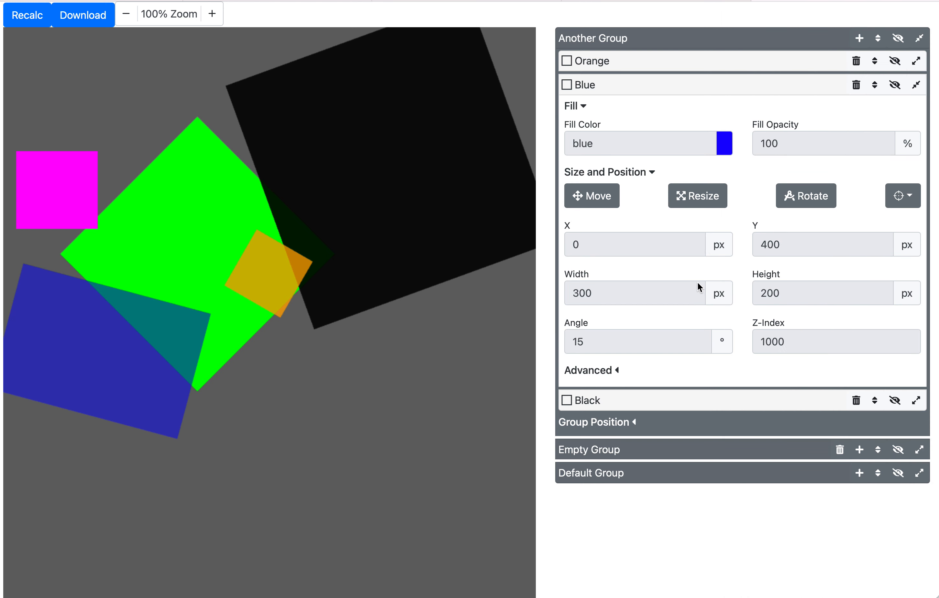
- Set the Blue layer's Width to the expression {{ design.width }}
click(666, 300)
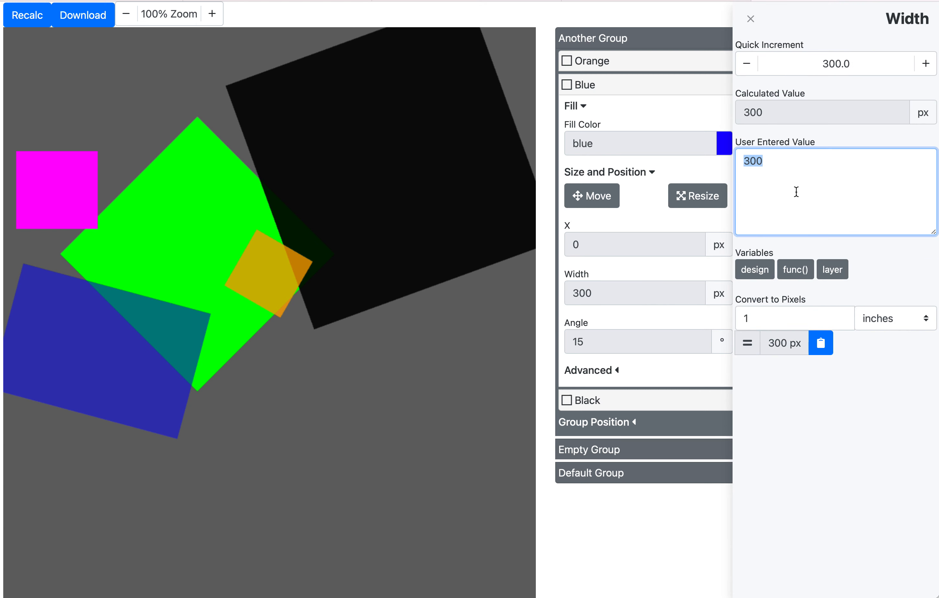
key(ctrl+v)
click(826, 139)
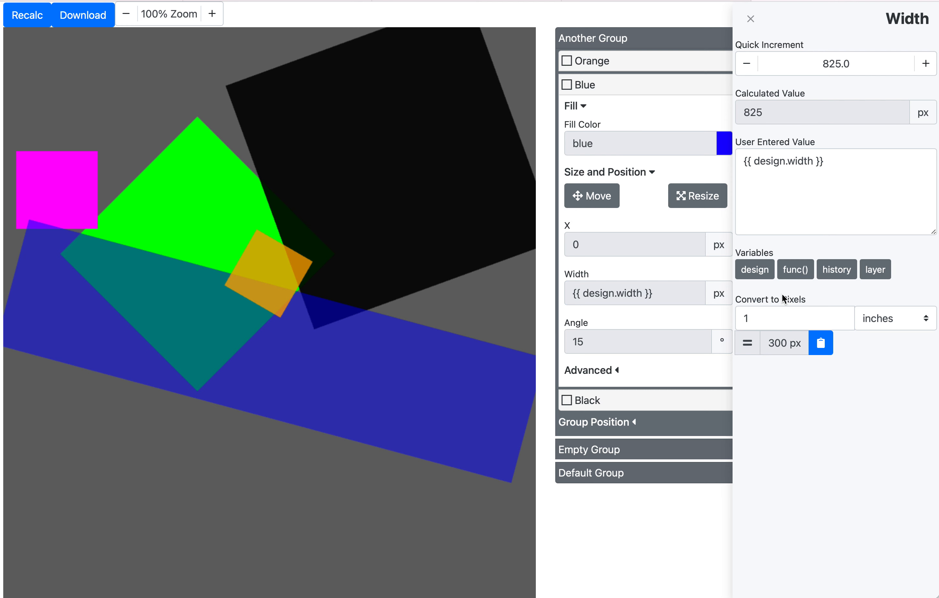
- Examine the design variables list, then close the Width editor
click(768, 163)
double_click(767, 161)
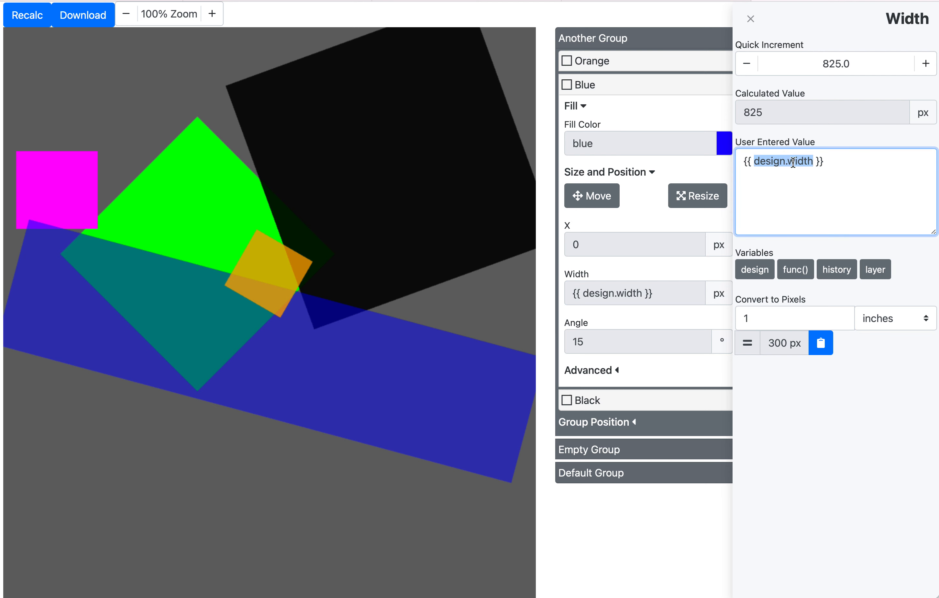
click(793, 162)
click(768, 272)
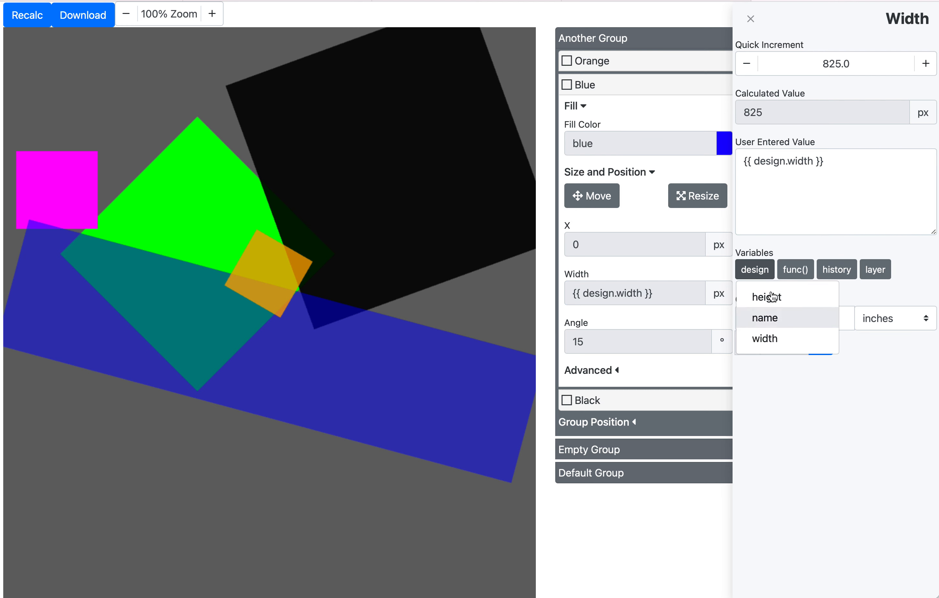
click(810, 209)
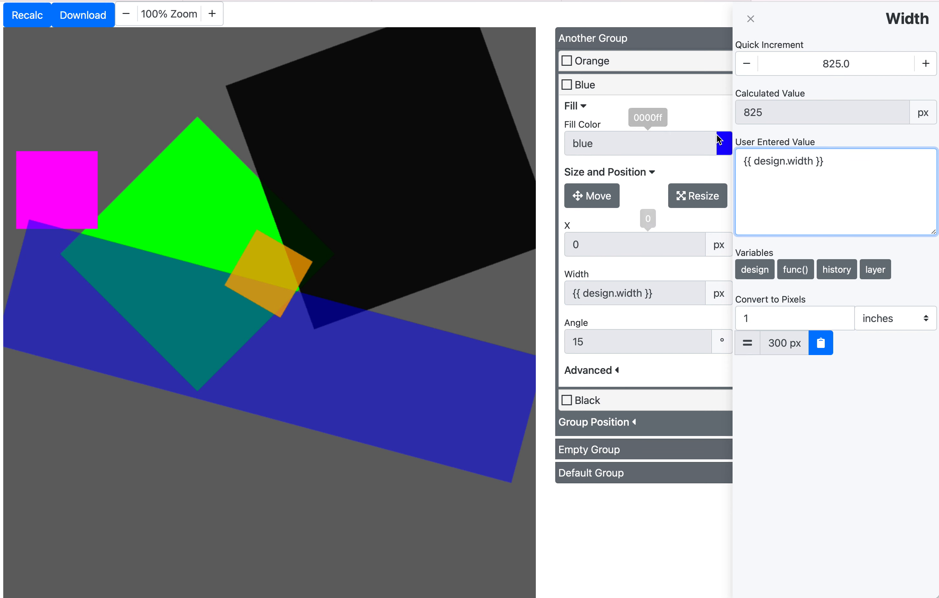
click(751, 18)
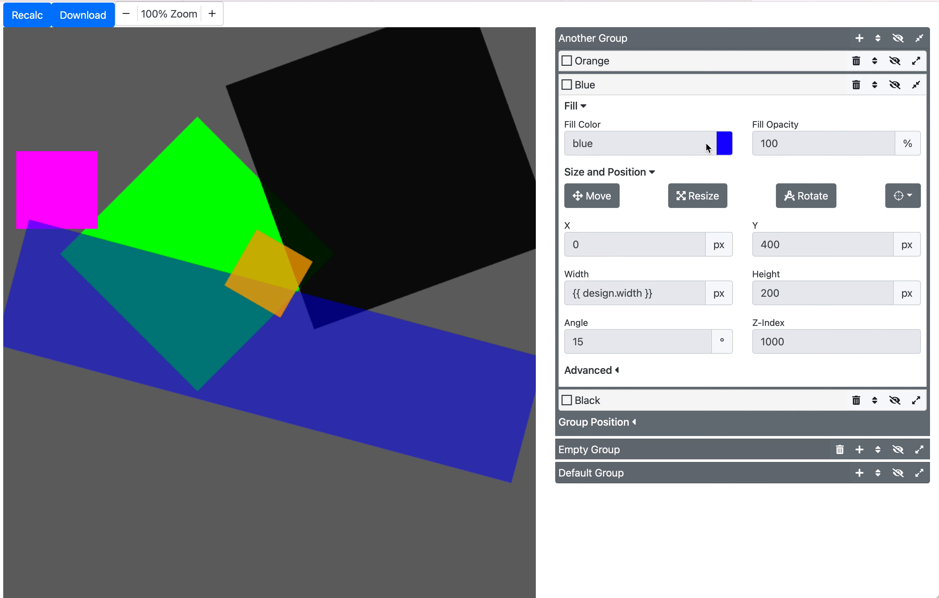
- Set the Blue layer's fill color to brown
click(678, 139)
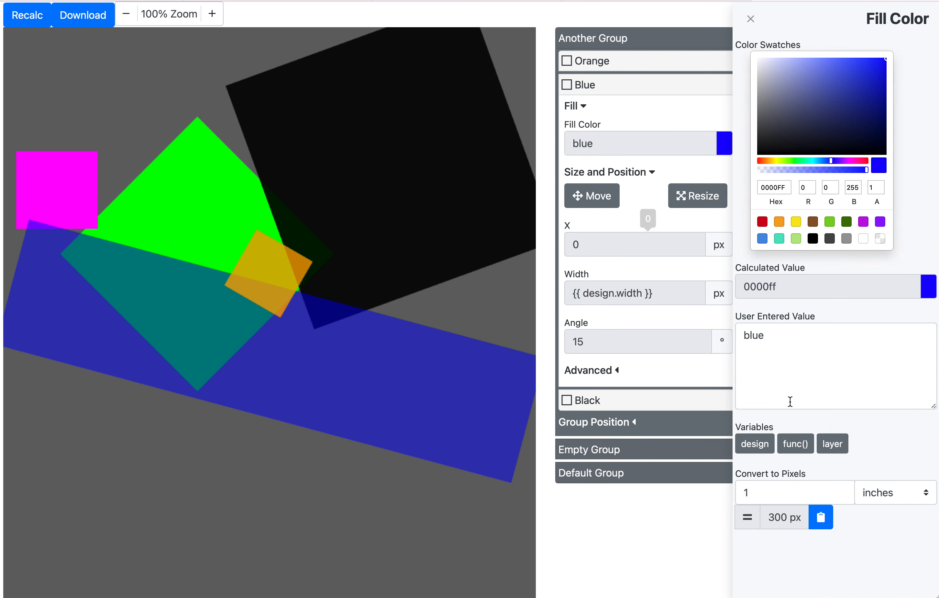
click(787, 348)
key(super+a)
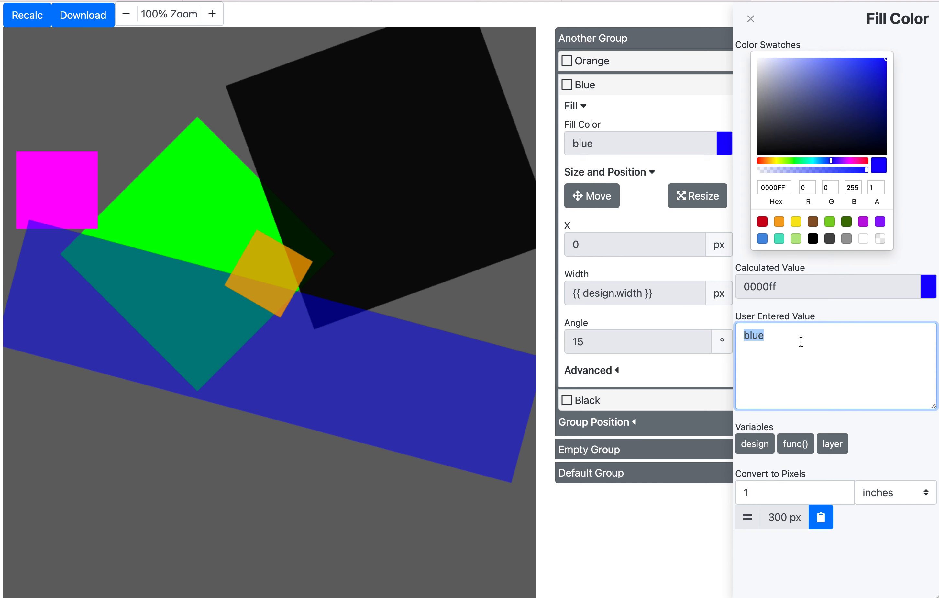
text(brown)
click(798, 309)
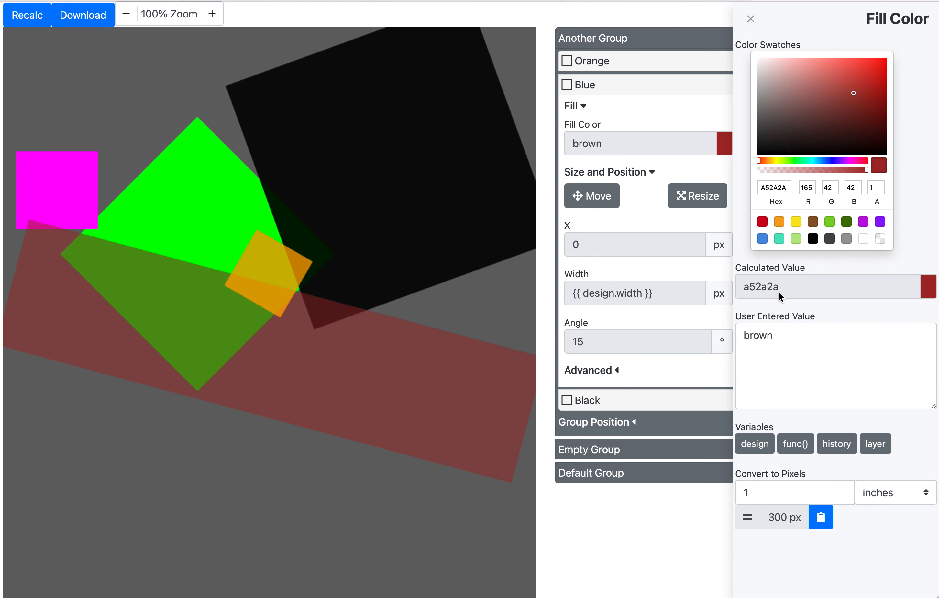
- Replace the Blue layer's fill color with #000000 and close the color editor
double_click(776, 335)
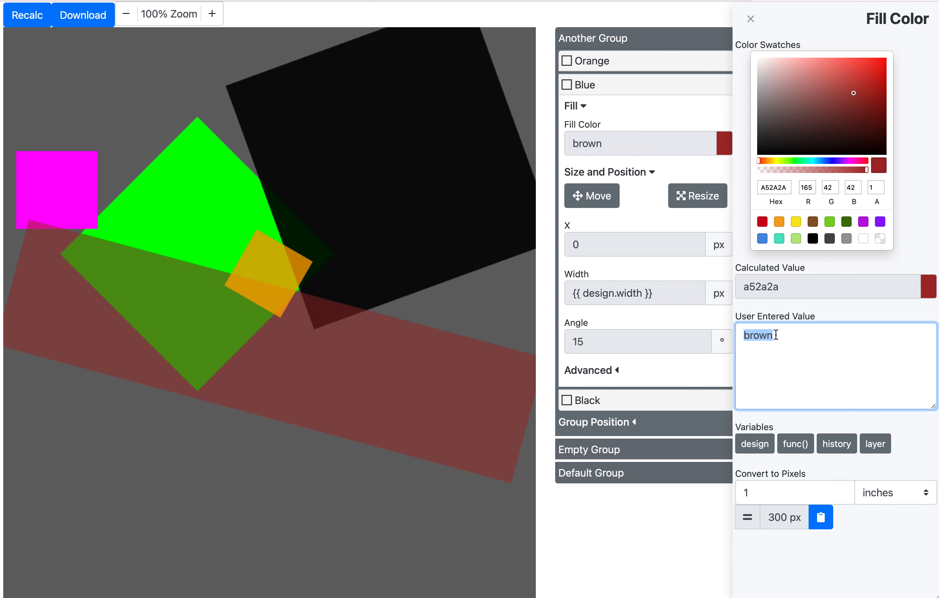
text(#000000)
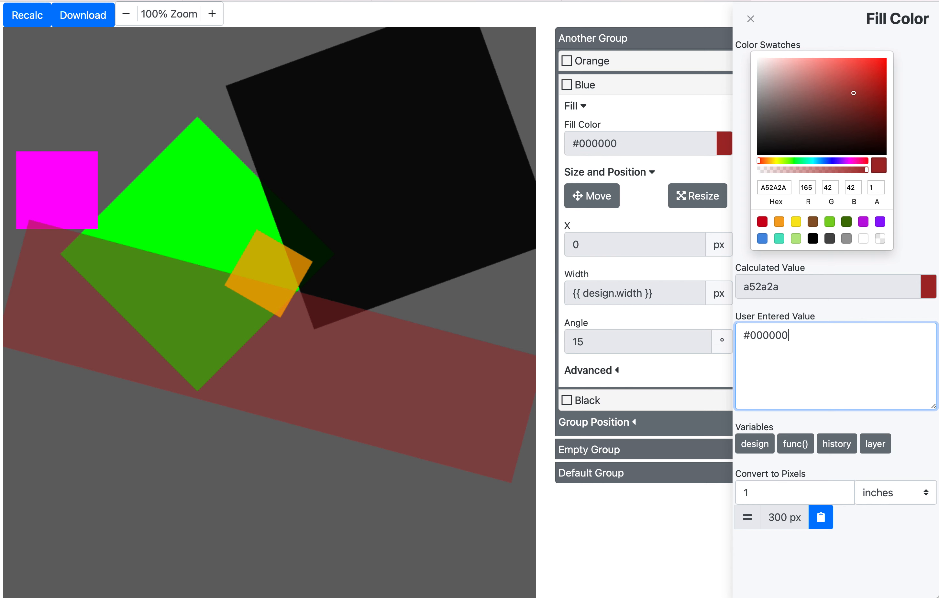
click(782, 311)
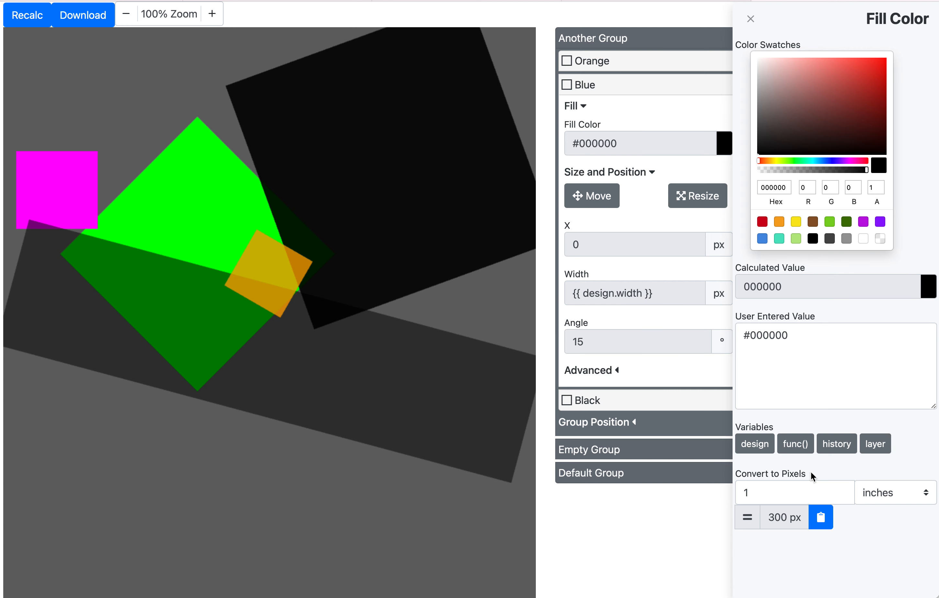
click(751, 19)
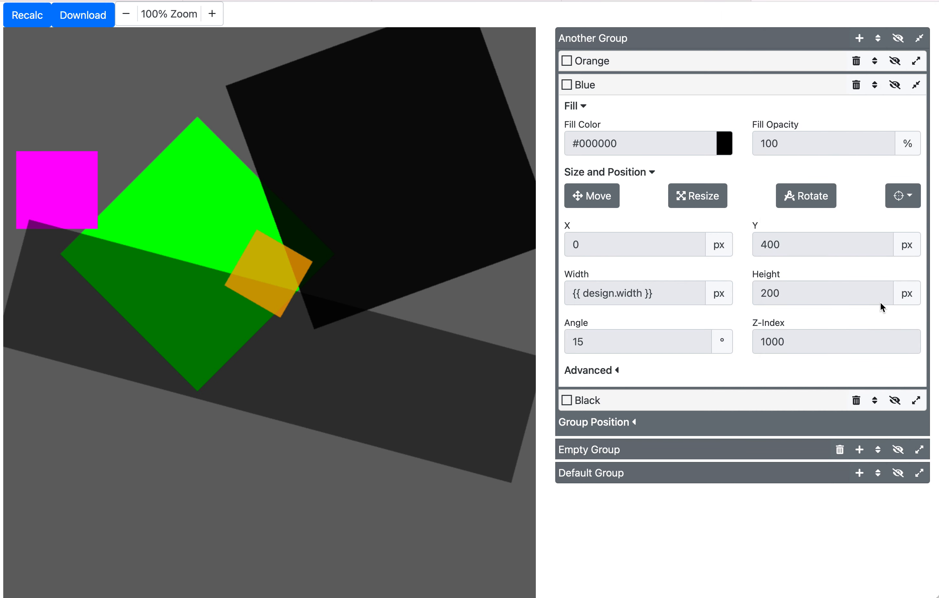
- Set the Blue layer's advanced Opacity to 100 and close the editor
click(601, 371)
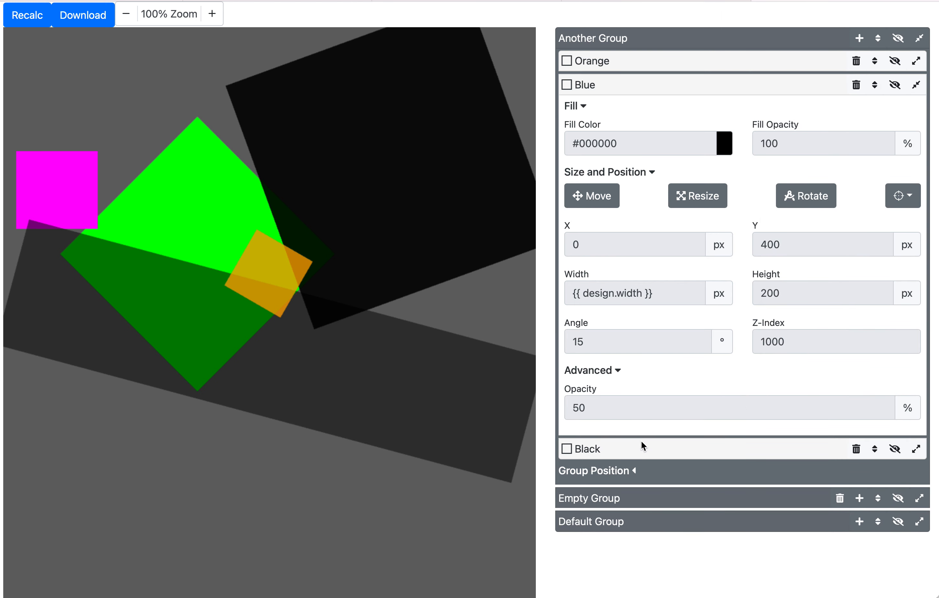
click(625, 402)
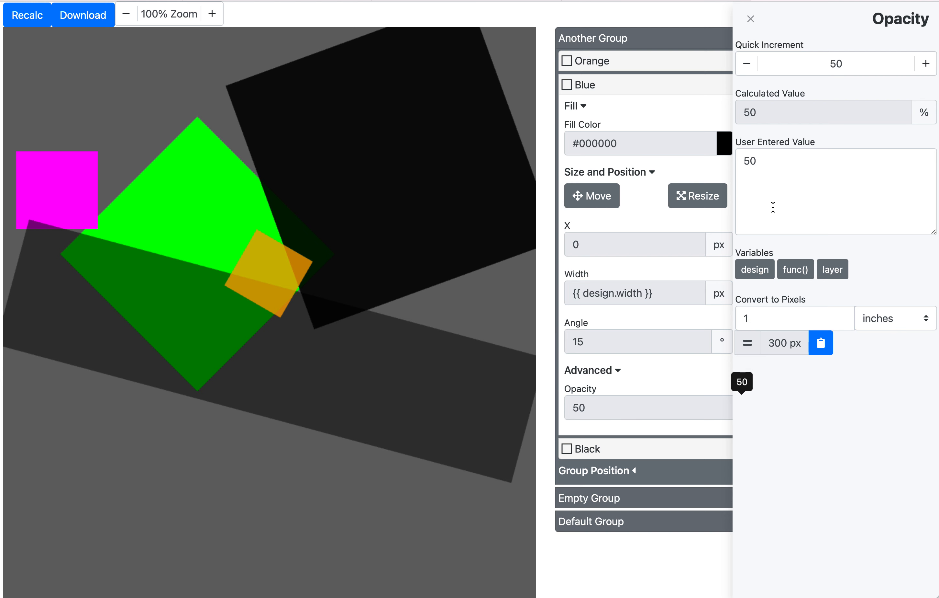
click(794, 193)
text(100)
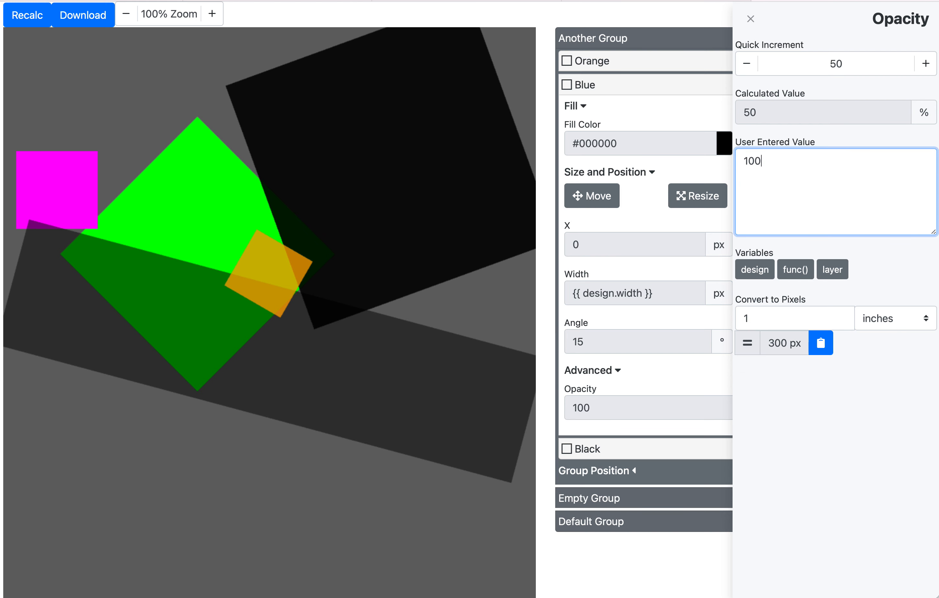
click(818, 139)
click(757, 19)
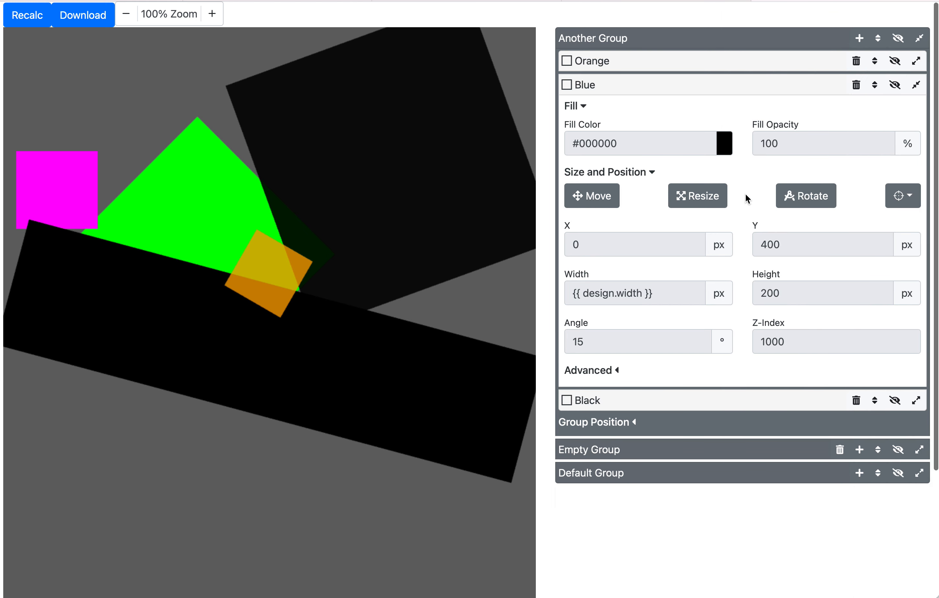
- Set the Blue layer's fill color to fa0
click(681, 139)
click(774, 333)
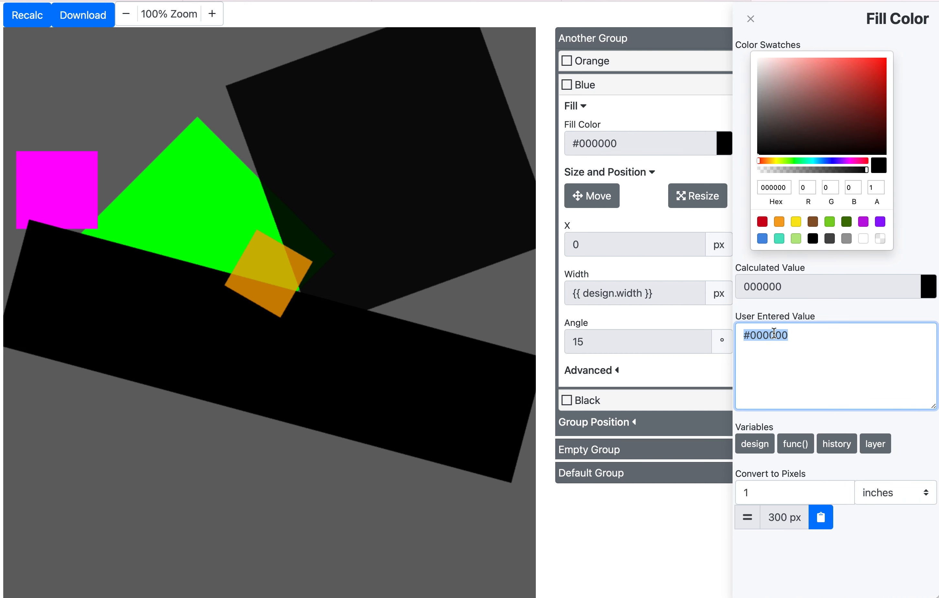
text(fa)
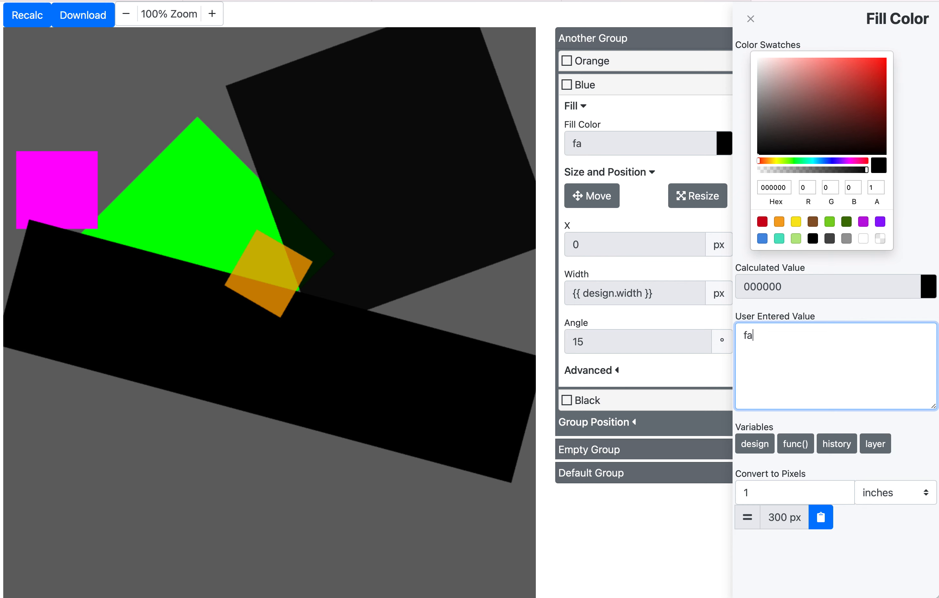
text(0)
click(790, 310)
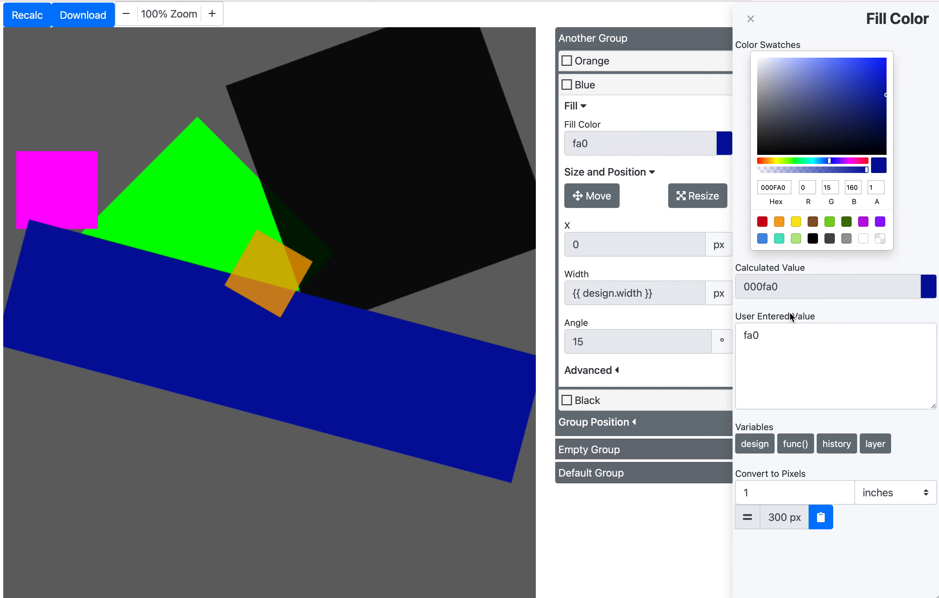
- Change the Blue layer's fill color to #fa0 and close the color editor
double_click(766, 336)
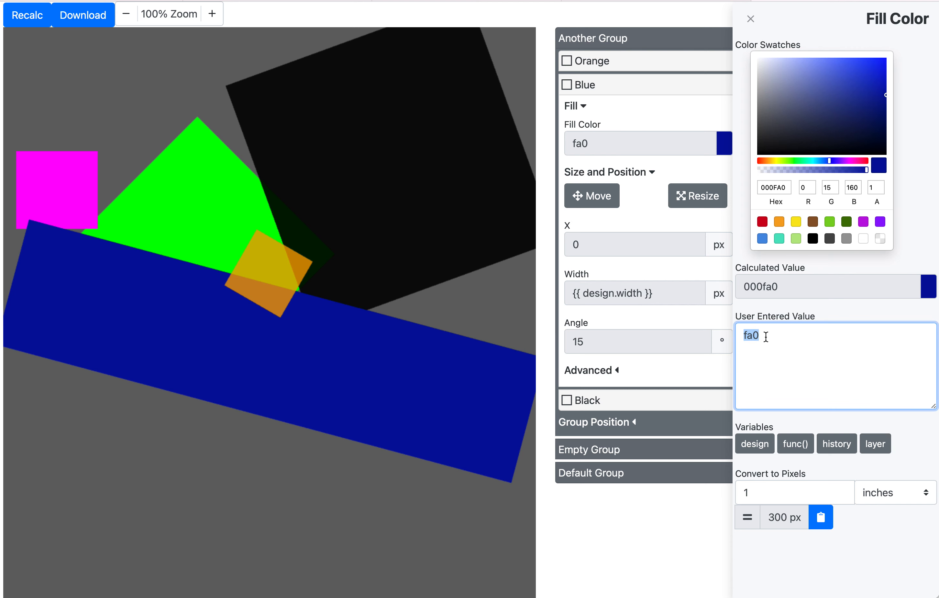
key(Left)
text(#)
click(781, 308)
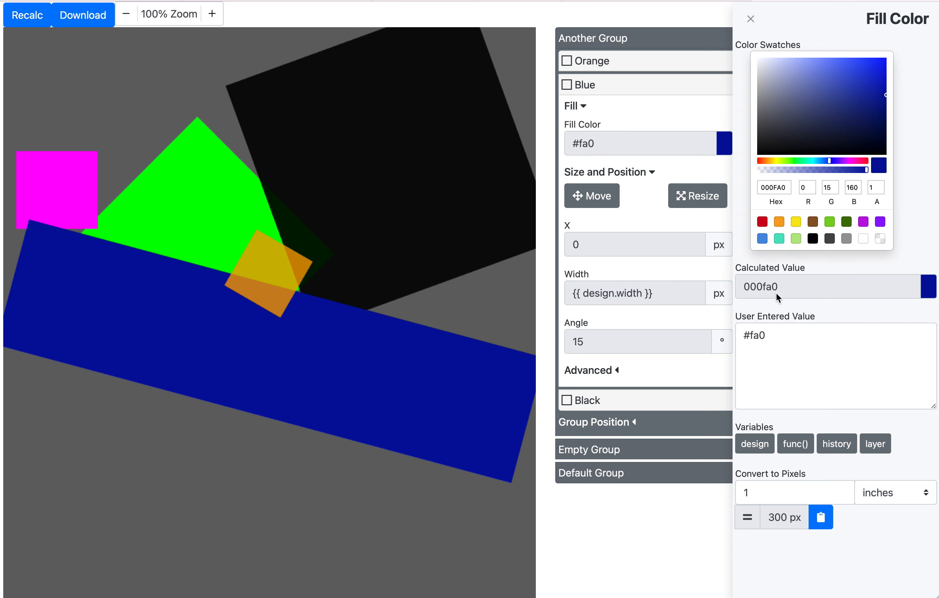
click(768, 340)
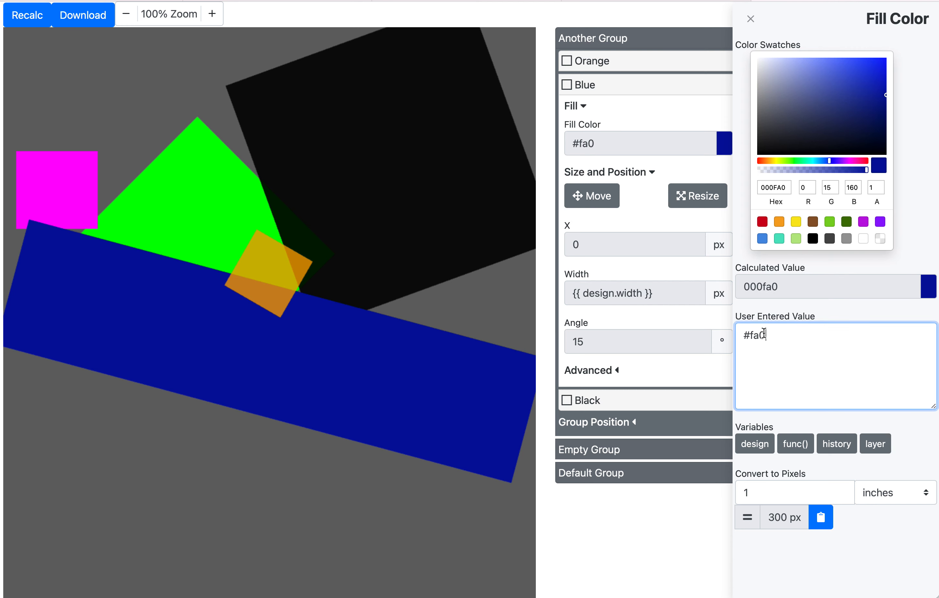
click(807, 293)
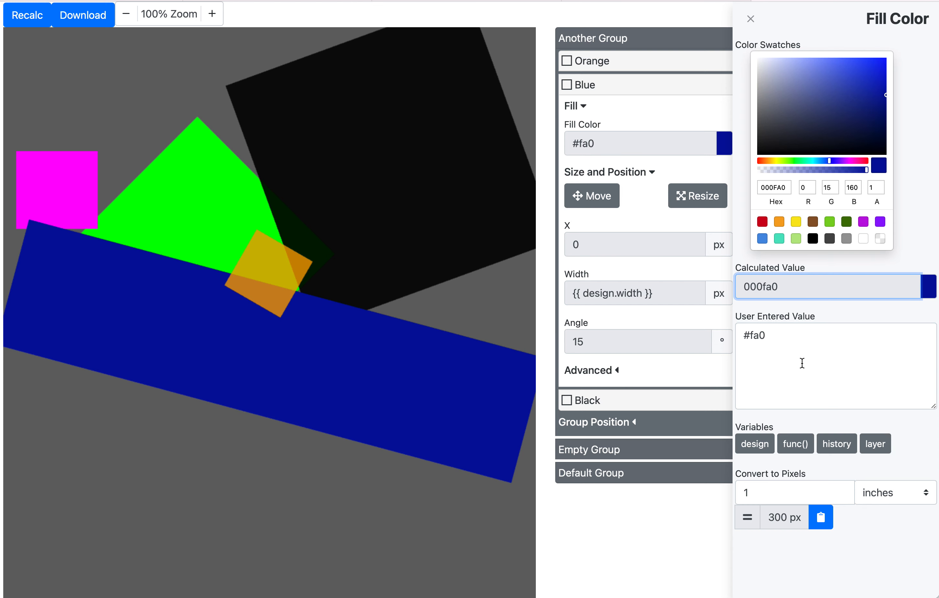
click(751, 19)
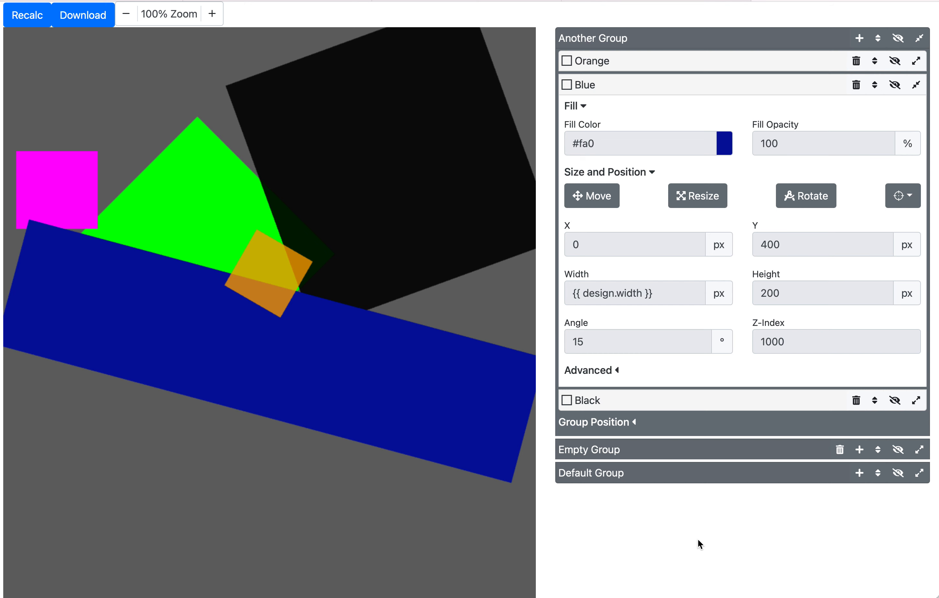
- Set the group position X of Another Group to 30 px
click(616, 423)
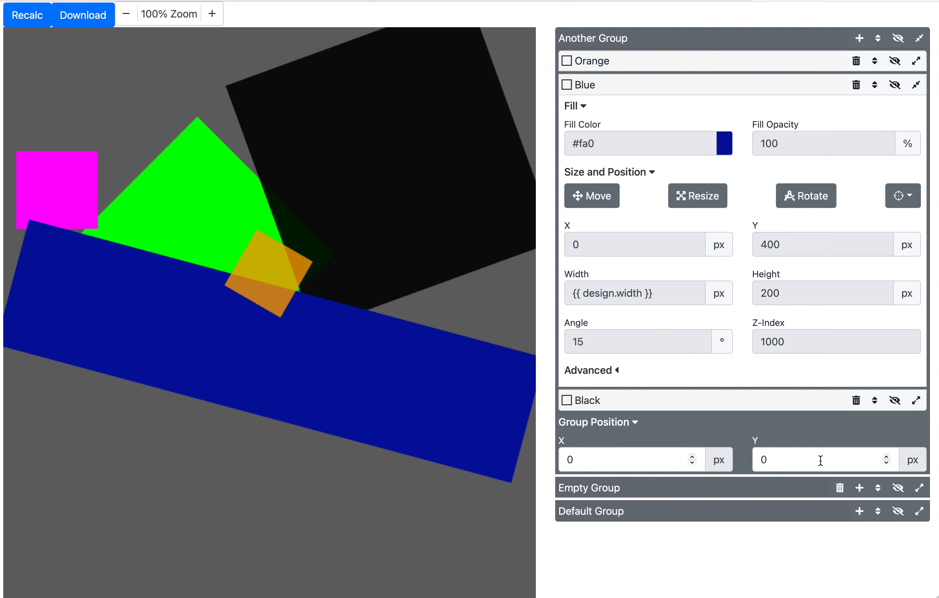
click(659, 459)
double_click(659, 459)
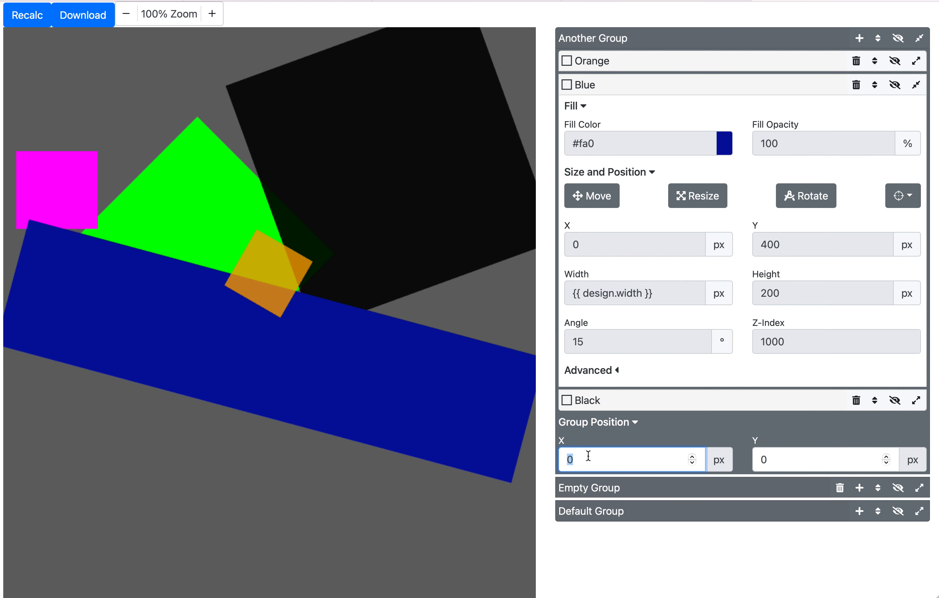
text(30)
click(656, 428)
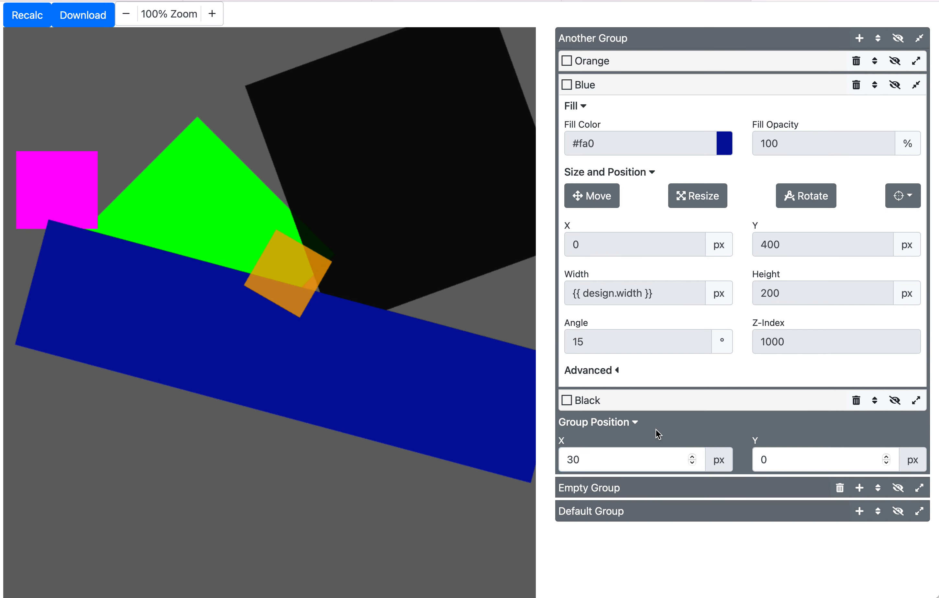
- Set the group position Y to 200 px and collapse the Group Position section
click(796, 464)
text(200)
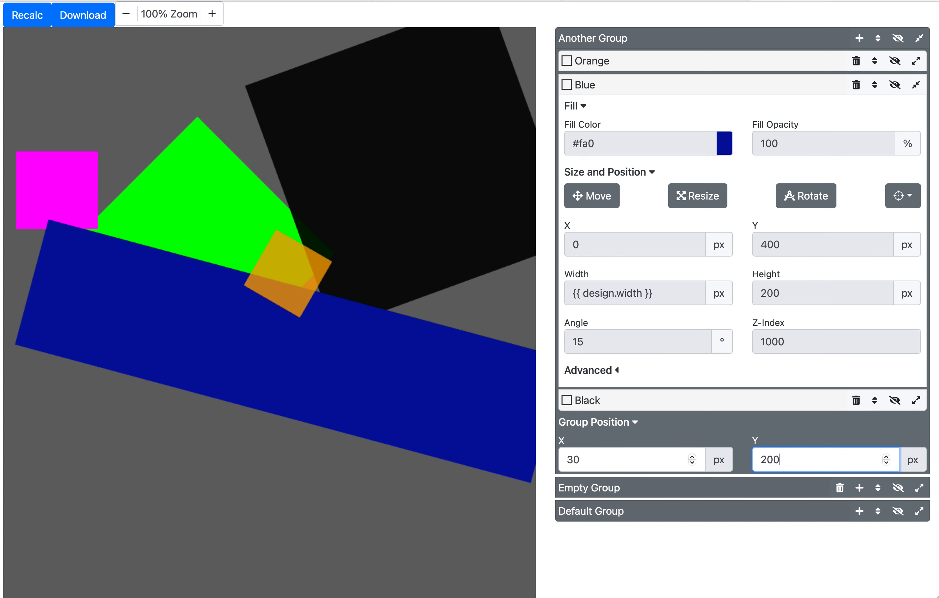
click(806, 430)
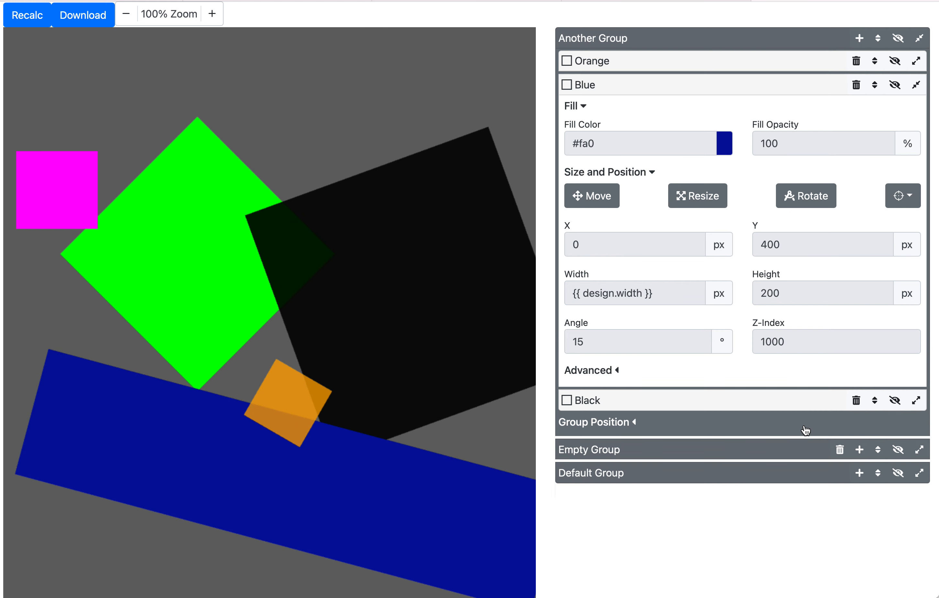
click(806, 430)
click(646, 423)
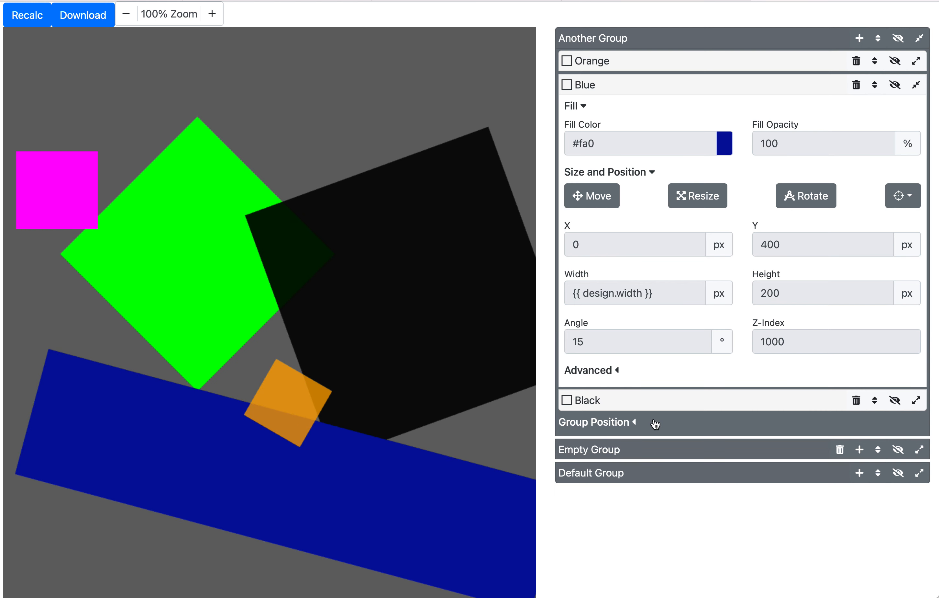